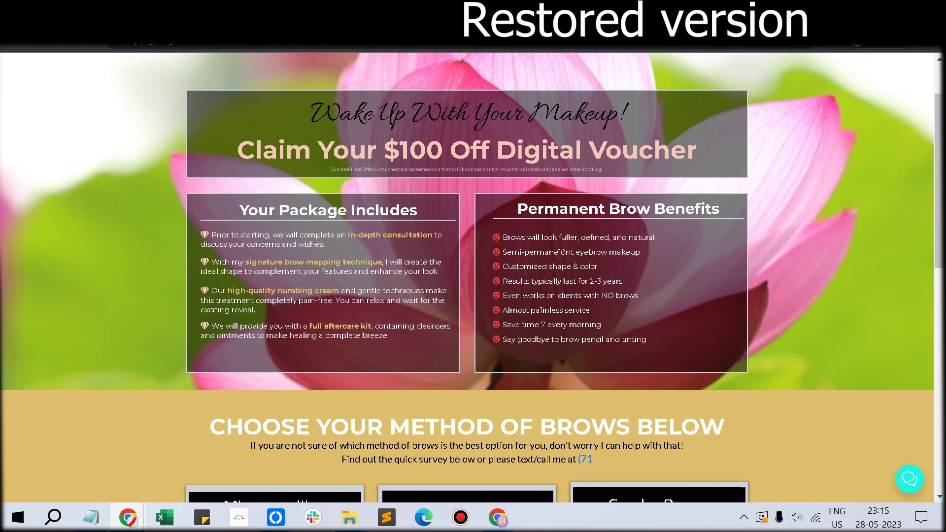
Step: Look over the previewed landing page, from the $100 voucher offer and package details to the three brow method cards
{"action": "scroll", "coordinate": [468, 276], "scroll_direction": "down", "scroll_amount": 10}
{"action": "scroll", "coordinate": [469, 276], "scroll_direction": "up", "scroll_amount": 12}
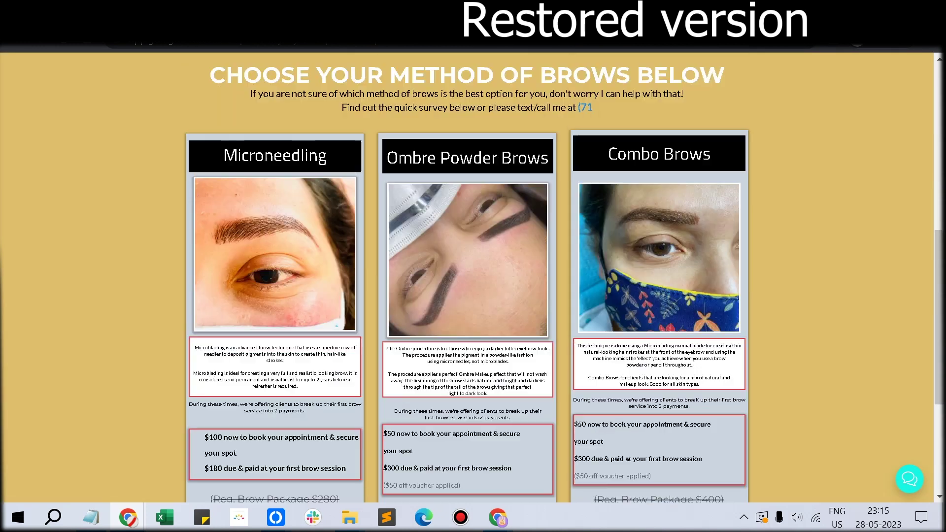
{"action": "scroll", "coordinate": [468, 276], "scroll_direction": "down", "scroll_amount": 11}
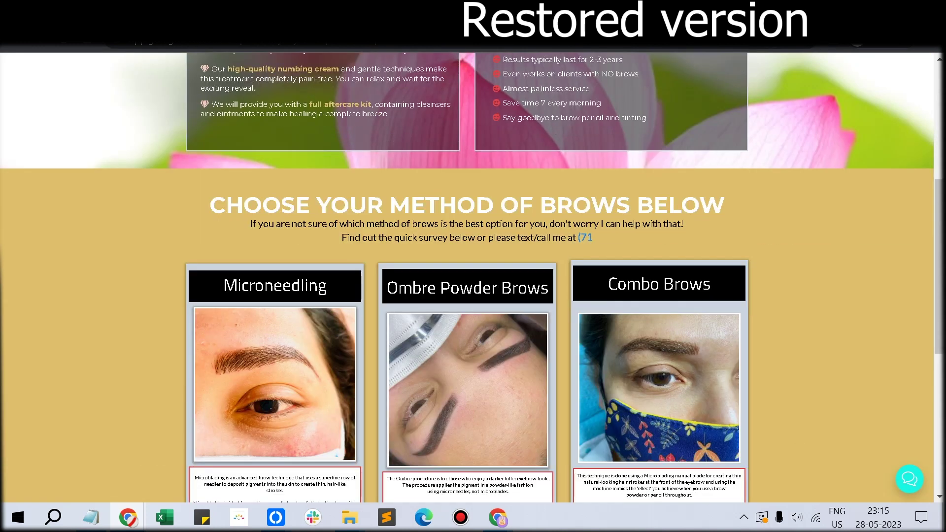
{"action": "scroll", "coordinate": [468, 276], "scroll_direction": "up", "scroll_amount": 2}
{"action": "scroll", "coordinate": [468, 276], "scroll_direction": "up", "scroll_amount": 7}
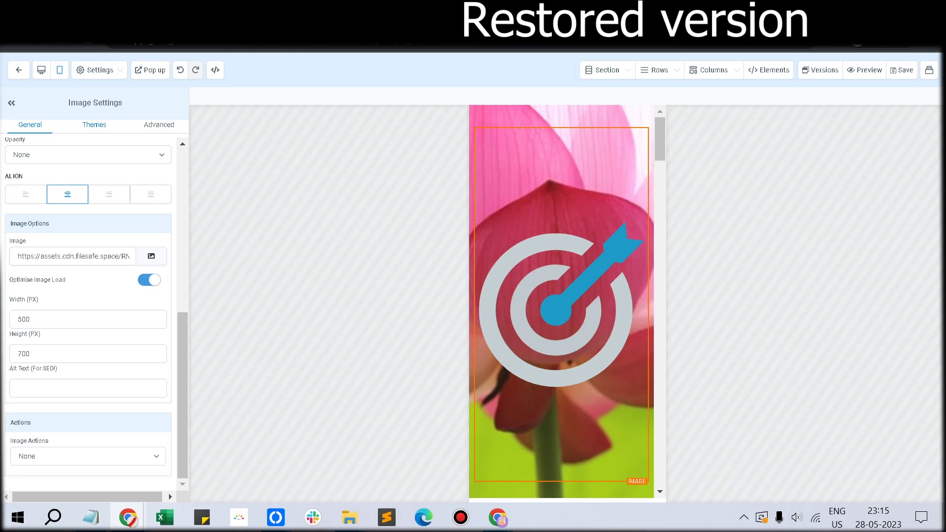
Step: Examine the page's mobile layout in the builder, from the header image through the package details to the Combo Brows section
{"action": "left_click", "coordinate": [42, 70]}
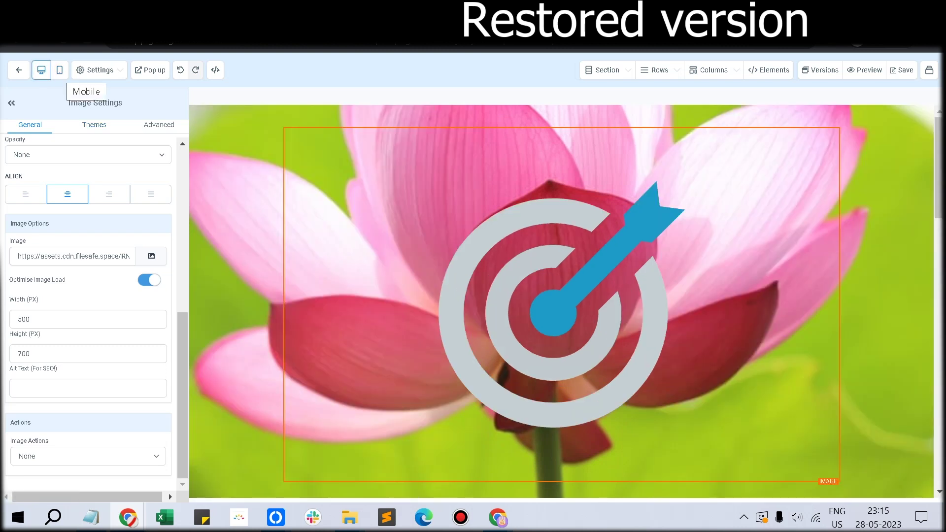
{"action": "left_click", "coordinate": [59, 69]}
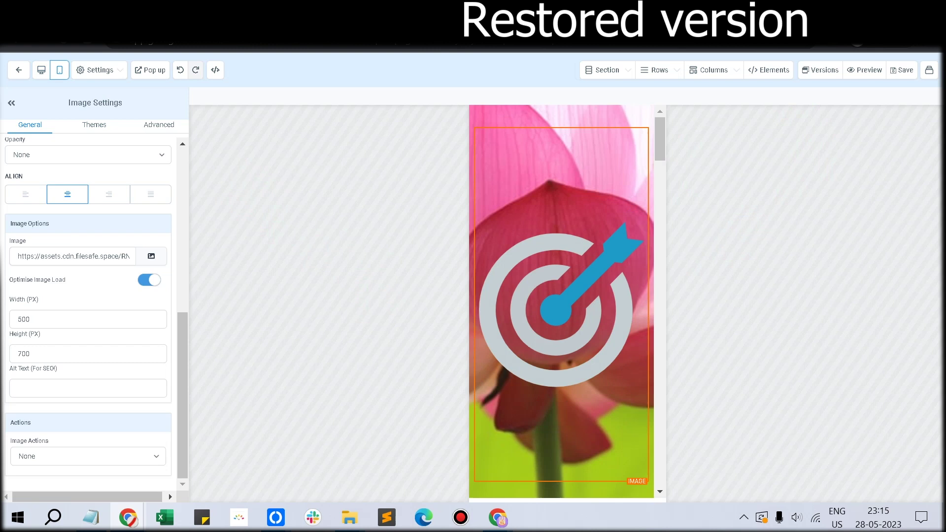
{"action": "scroll", "coordinate": [561, 303], "scroll_direction": "down", "scroll_amount": 5}
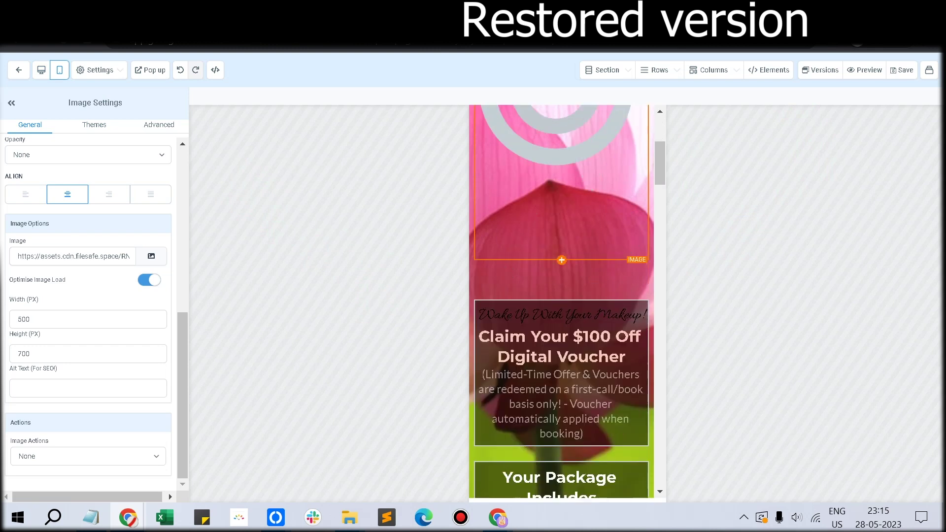
{"action": "scroll", "coordinate": [562, 303], "scroll_direction": "up", "scroll_amount": 5}
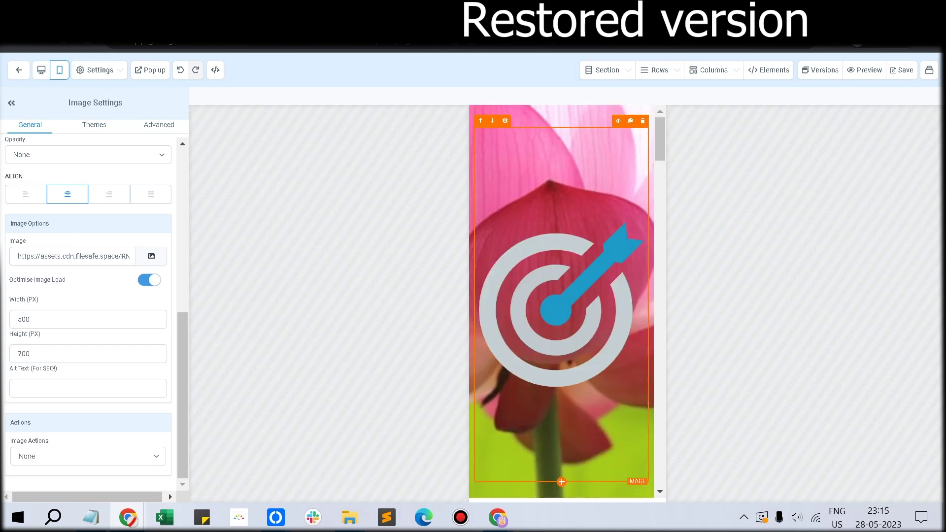
{"action": "scroll", "coordinate": [562, 301], "scroll_direction": "down", "scroll_amount": 3}
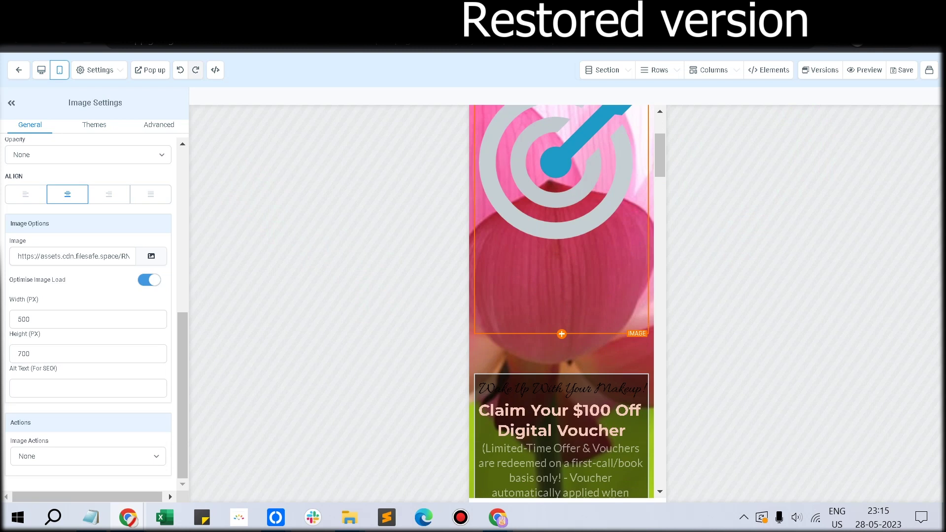
{"action": "scroll", "coordinate": [562, 301], "scroll_direction": "down", "scroll_amount": 3}
{"action": "scroll", "coordinate": [562, 301], "scroll_direction": "down", "scroll_amount": 15}
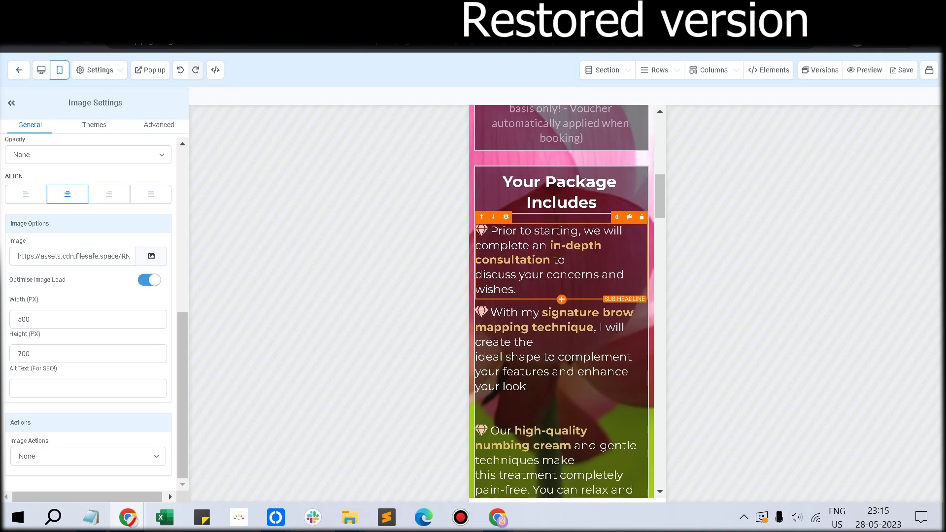
{"action": "scroll", "coordinate": [562, 300], "scroll_direction": "down", "scroll_amount": 3}
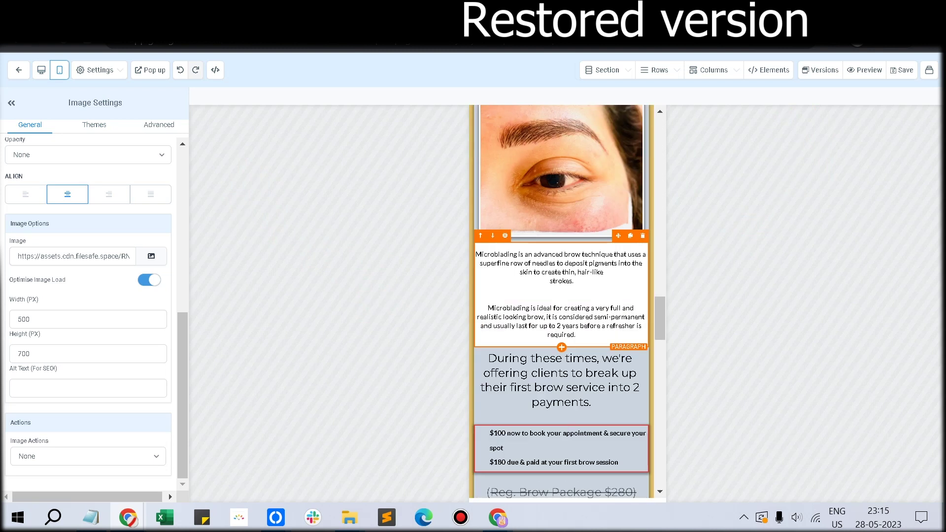
{"action": "scroll", "coordinate": [562, 301], "scroll_direction": "down", "scroll_amount": 9}
{"action": "scroll", "coordinate": [562, 300], "scroll_direction": "down", "scroll_amount": 8}
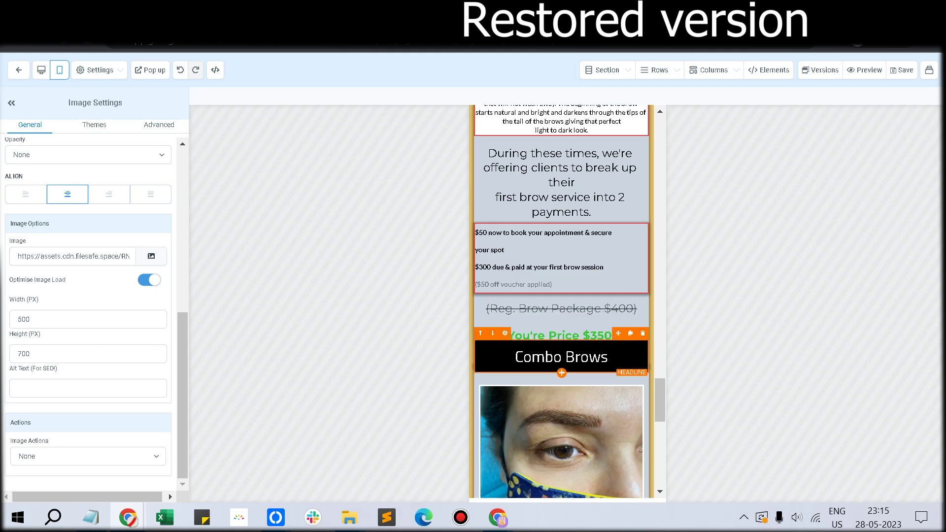
{"action": "scroll", "coordinate": [562, 301], "scroll_direction": "down", "scroll_amount": 3}
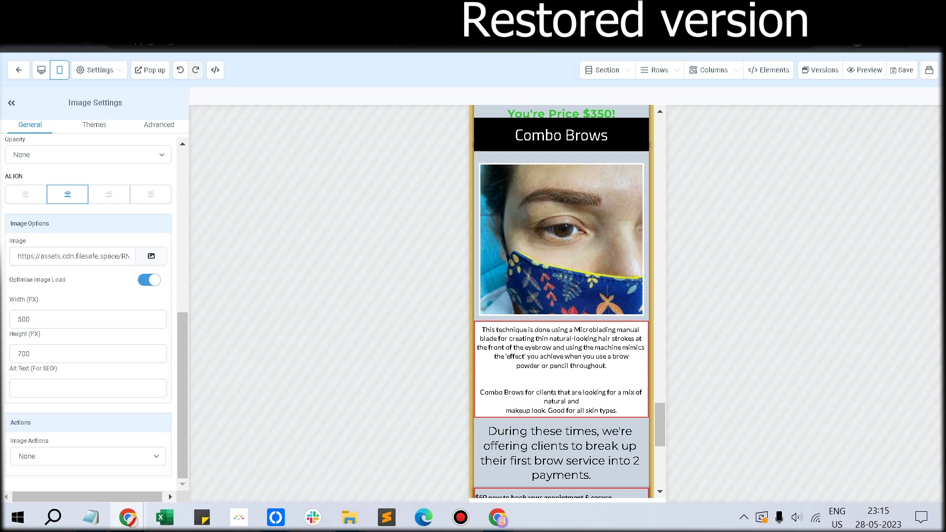
Step: Switch the builder to the desktop layout and examine the page from the voucher offer to the ATTENTION section
{"action": "left_click", "coordinate": [42, 70]}
{"action": "scroll", "coordinate": [364, 389], "scroll_direction": "up", "scroll_amount": 18}
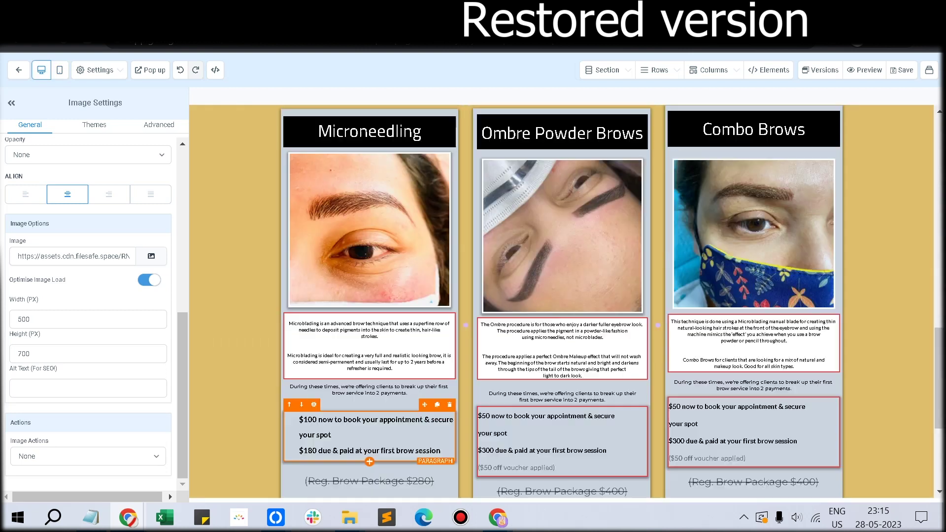
{"action": "scroll", "coordinate": [561, 300], "scroll_direction": "down", "scroll_amount": 10}
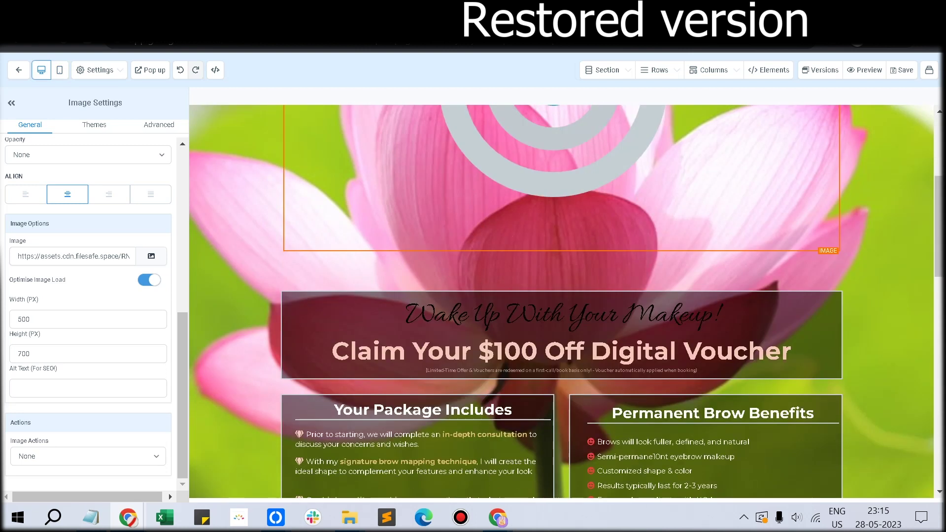
{"action": "scroll", "coordinate": [370, 212], "scroll_direction": "down", "scroll_amount": 10}
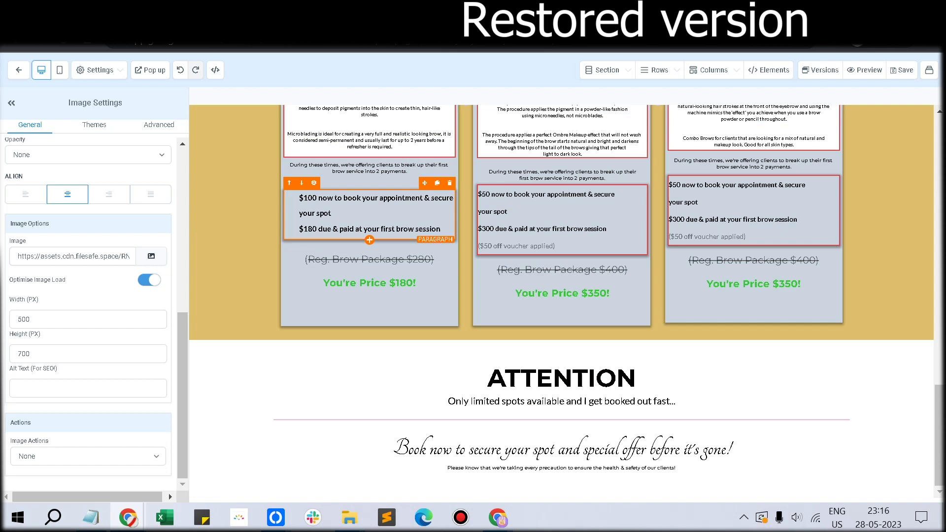
Step: Preview versions #2 and #1 in the page's version history and restore Version #1
{"action": "left_click", "coordinate": [820, 70]}
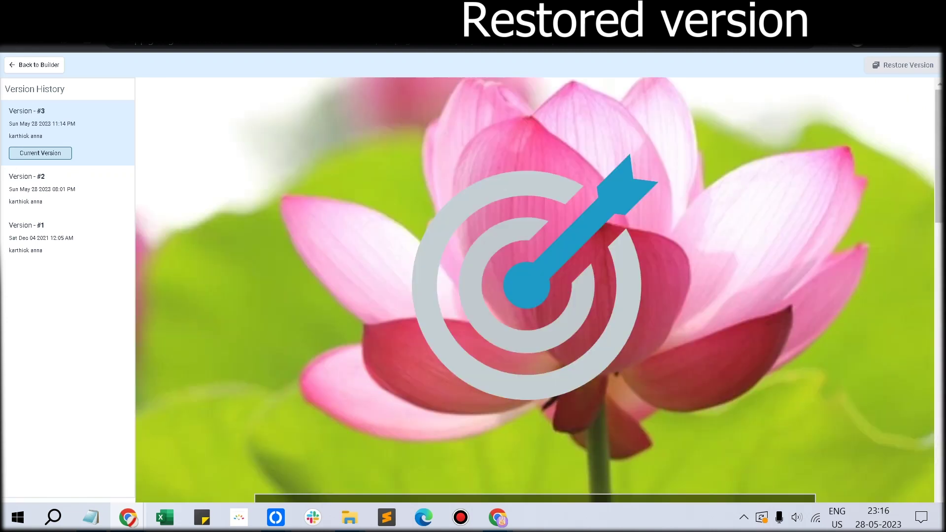
{"action": "left_click", "coordinate": [68, 190]}
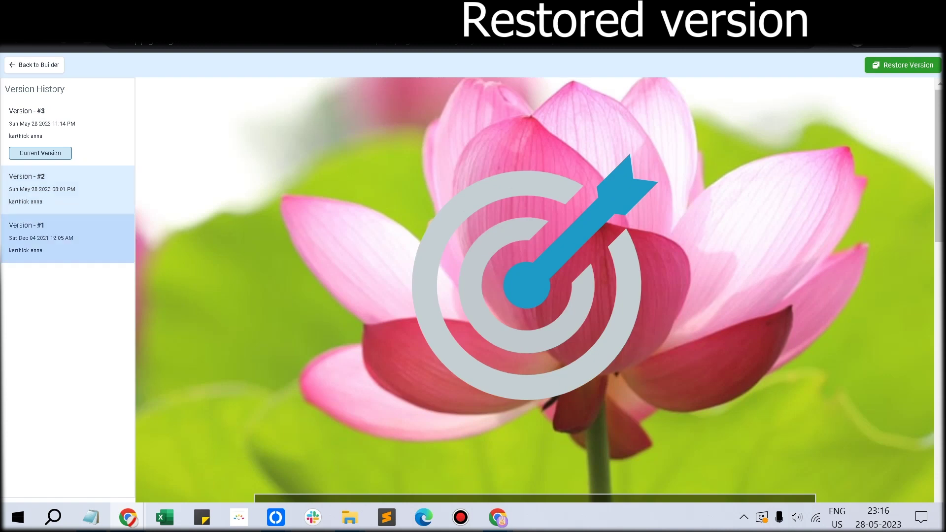
{"action": "left_click", "coordinate": [68, 238]}
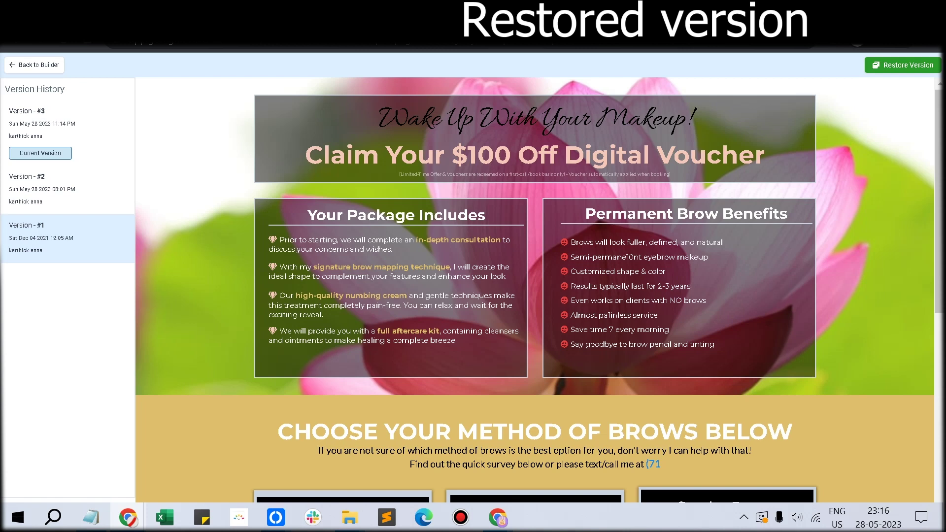
{"action": "scroll", "coordinate": [535, 291], "scroll_direction": "down", "scroll_amount": 10}
{"action": "scroll", "coordinate": [535, 290], "scroll_direction": "up", "scroll_amount": 5}
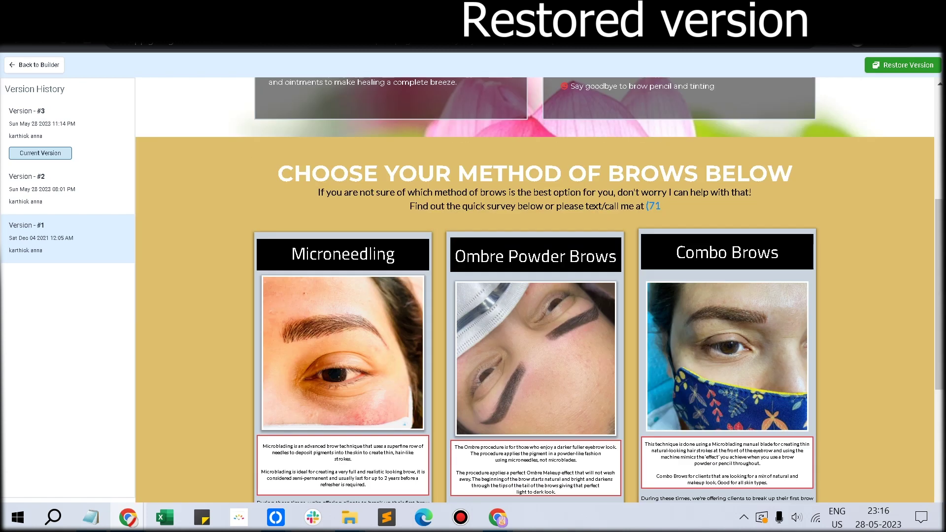
{"action": "scroll", "coordinate": [535, 290], "scroll_direction": "up", "scroll_amount": 5}
{"action": "scroll", "coordinate": [534, 291], "scroll_direction": "down", "scroll_amount": 10}
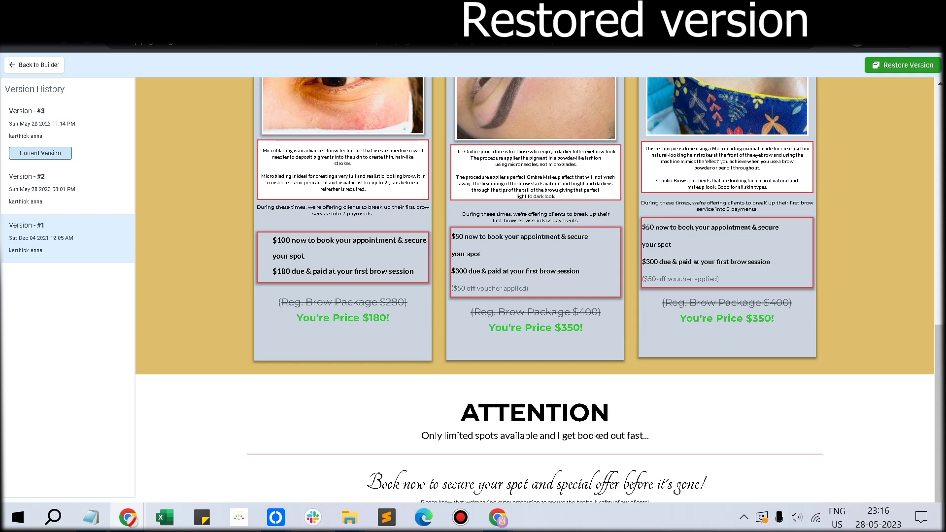
{"action": "left_click", "coordinate": [903, 65]}
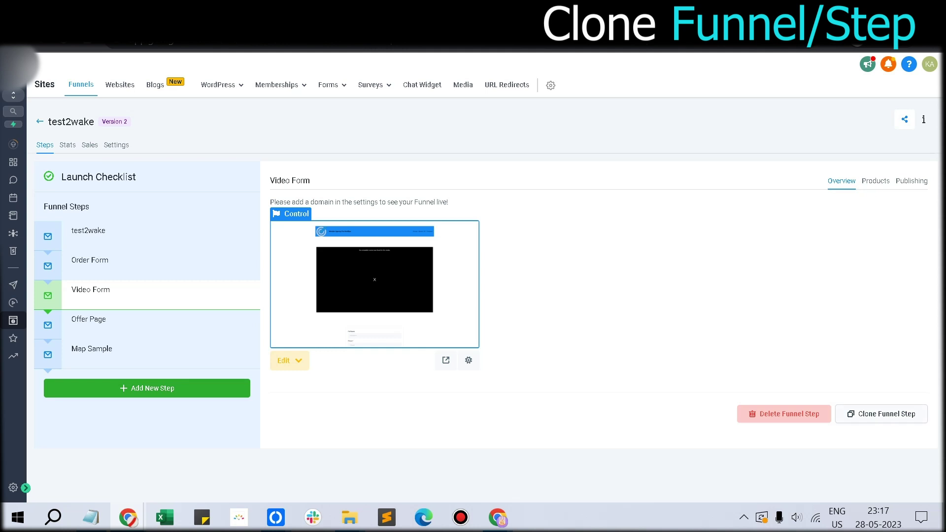
Step: Clone the Video Form step within the current test2wake funnel
{"action": "left_click", "coordinate": [881, 414]}
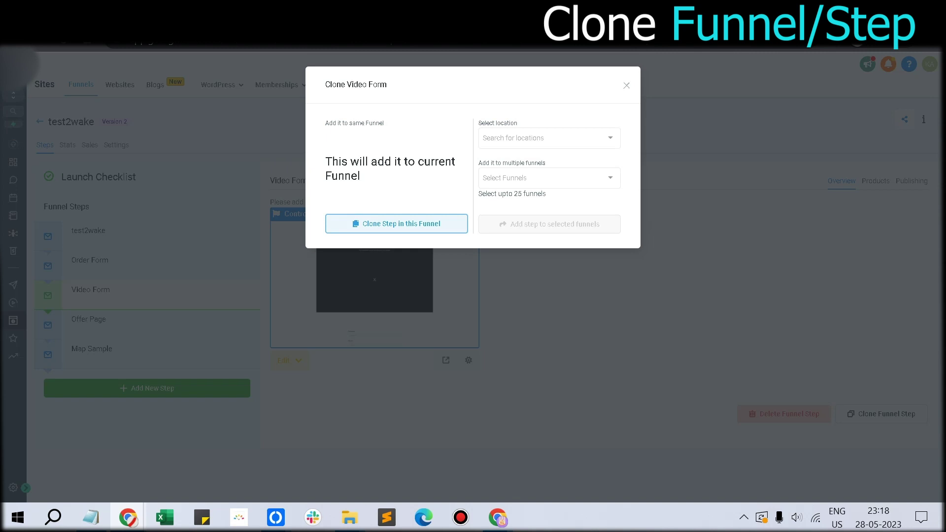
{"action": "left_click", "coordinate": [396, 224]}
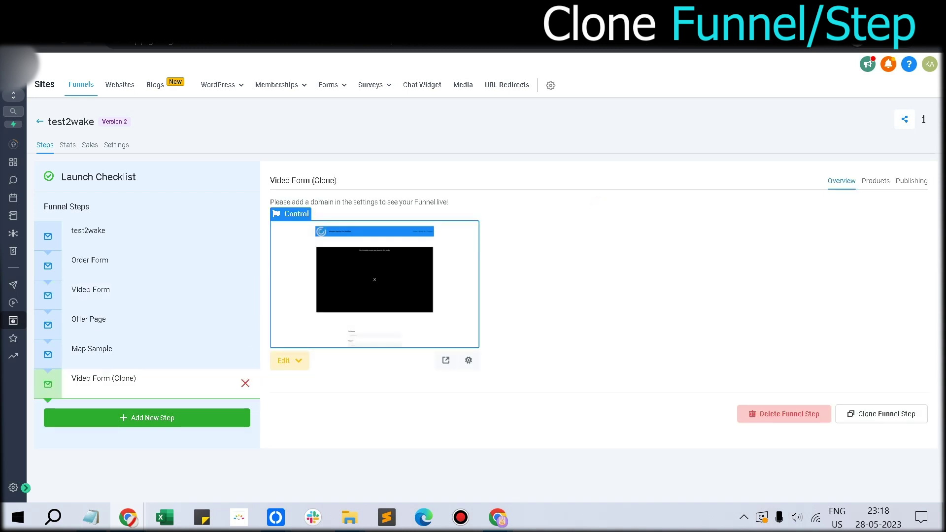
Step: Compare the publishing name and path of the Video Form step with those of Video Form (Clone)
{"action": "left_click", "coordinate": [91, 289]}
{"action": "right_click", "coordinate": [912, 204]}
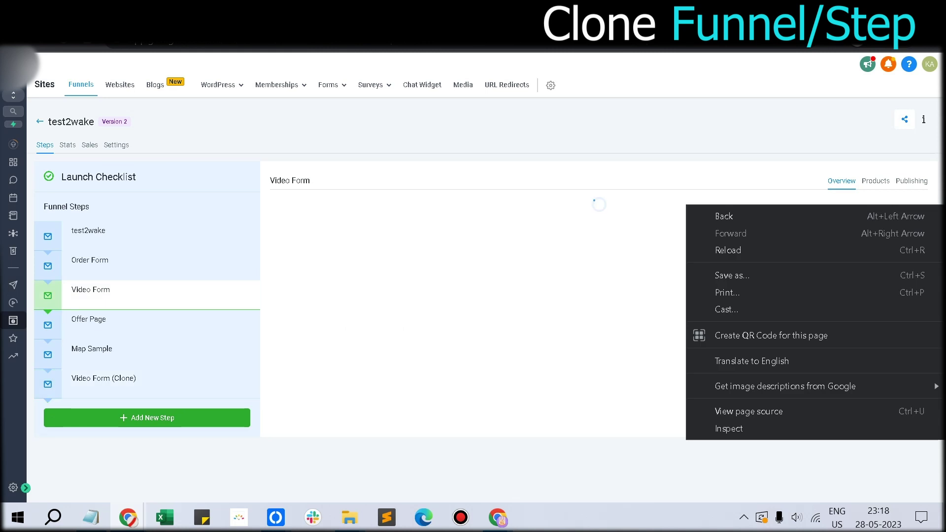
{"action": "left_click", "coordinate": [911, 181]}
{"action": "left_click", "coordinate": [912, 182]}
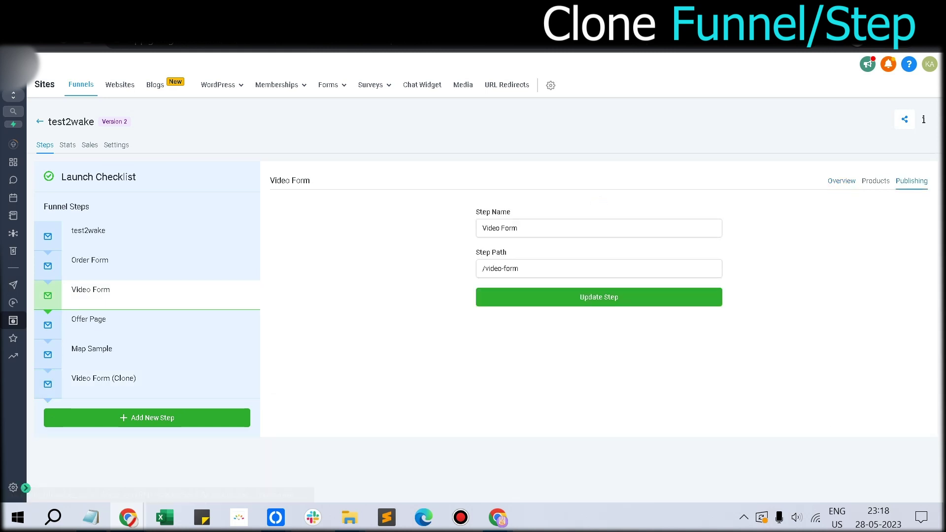
{"action": "left_click", "coordinate": [104, 380]}
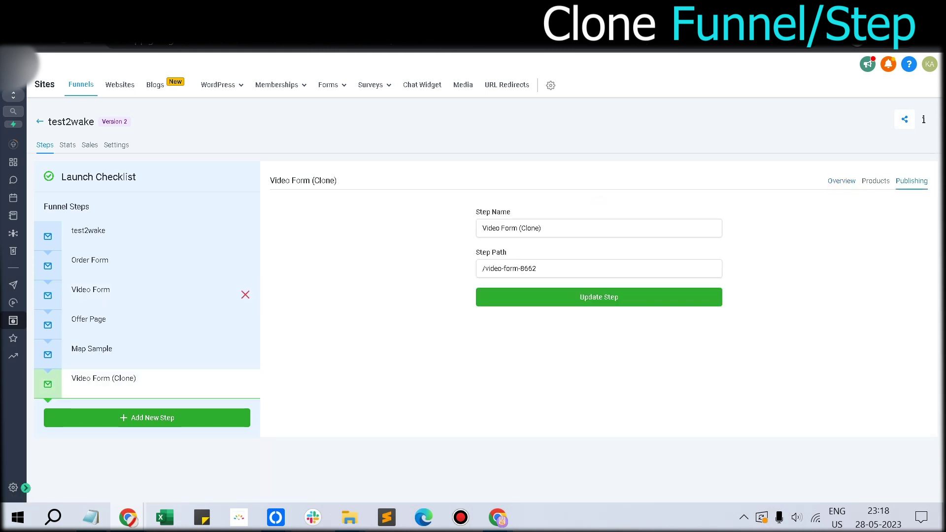
{"action": "left_click", "coordinate": [91, 291]}
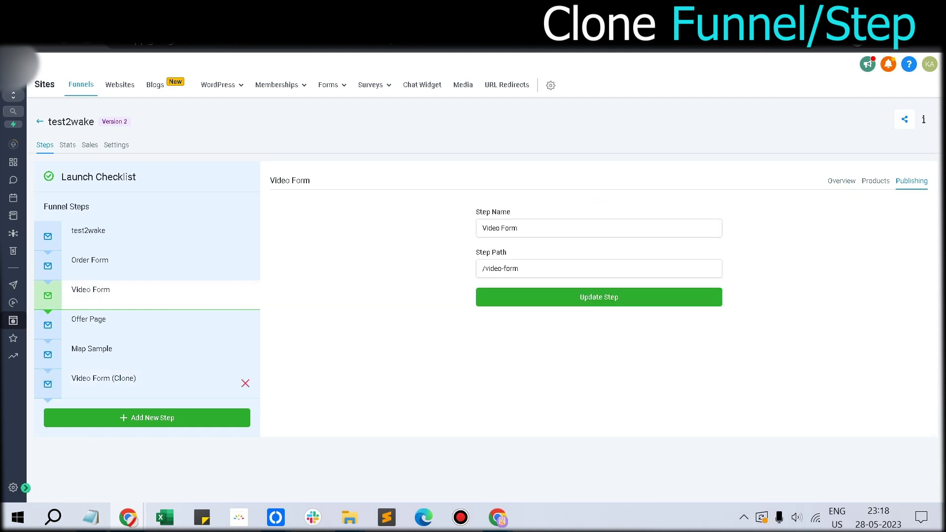
Step: Clone the Video Form step into the Reviews Copy funnel of another selected location, and leave the test2wake funnel to check the copy
{"action": "left_click", "coordinate": [841, 181]}
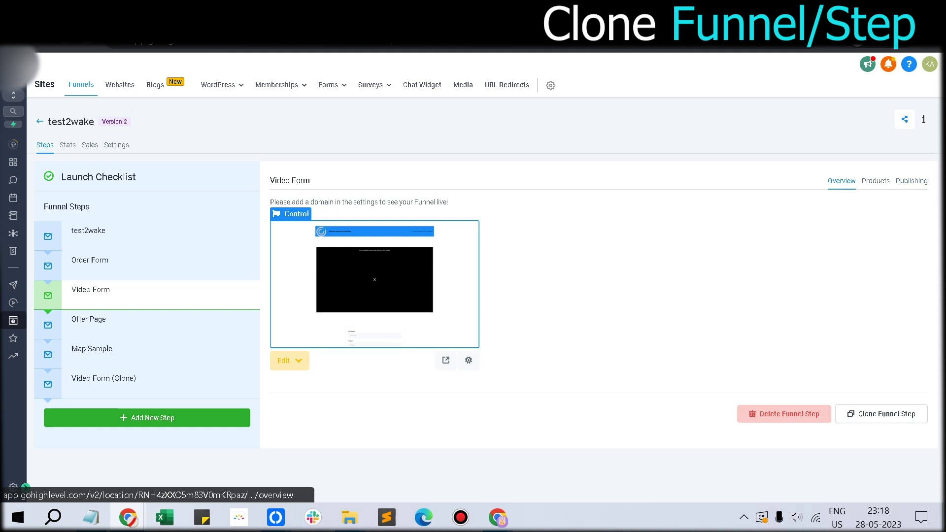
{"action": "left_click", "coordinate": [881, 414]}
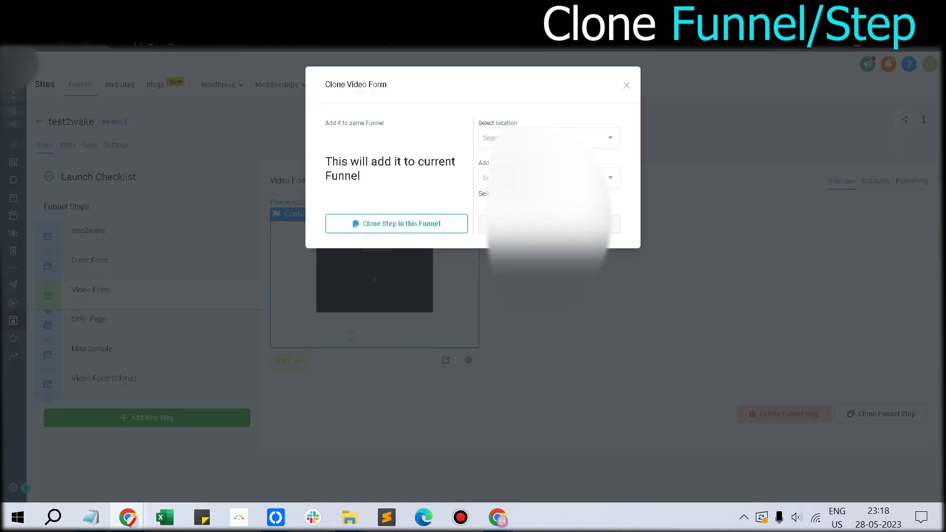
{"action": "left_click", "coordinate": [544, 137]}
{"action": "scroll", "coordinate": [505, 206], "scroll_direction": "down", "scroll_amount": 1}
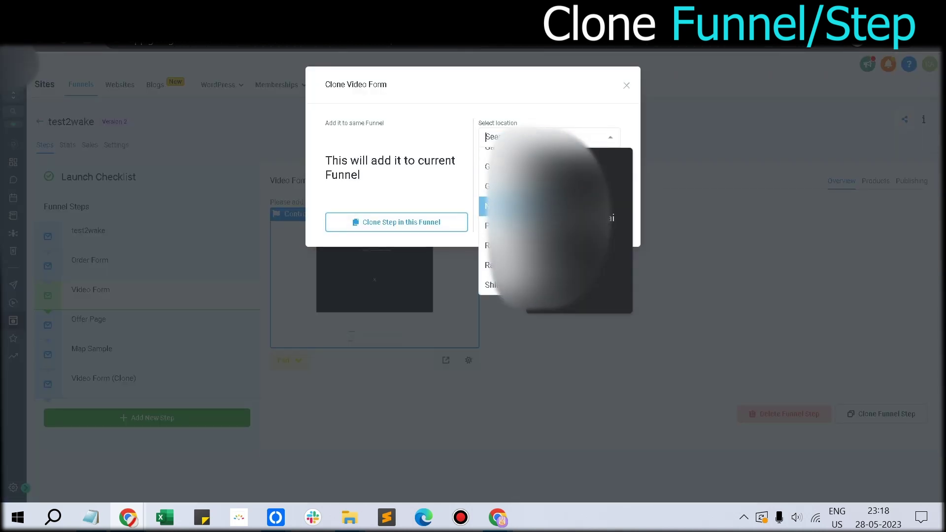
{"action": "left_click", "coordinate": [493, 235]}
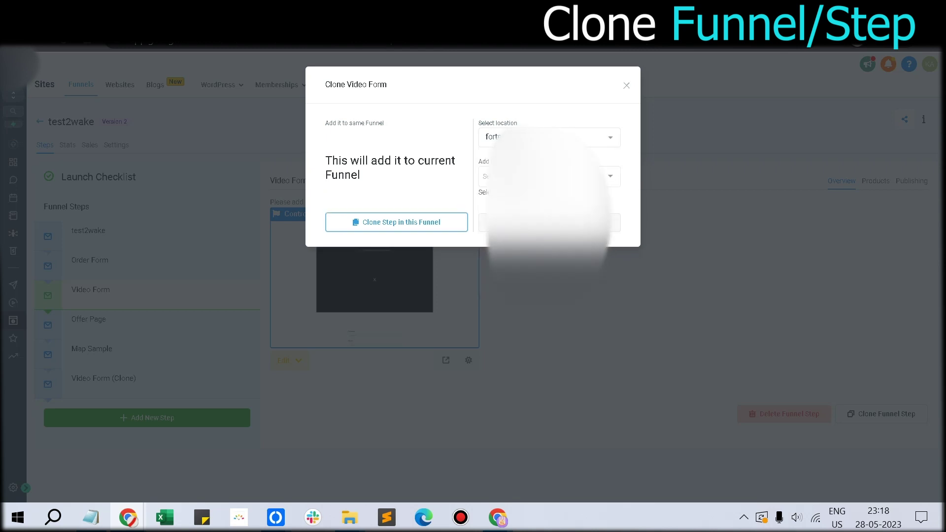
{"action": "left_click", "coordinate": [545, 177]}
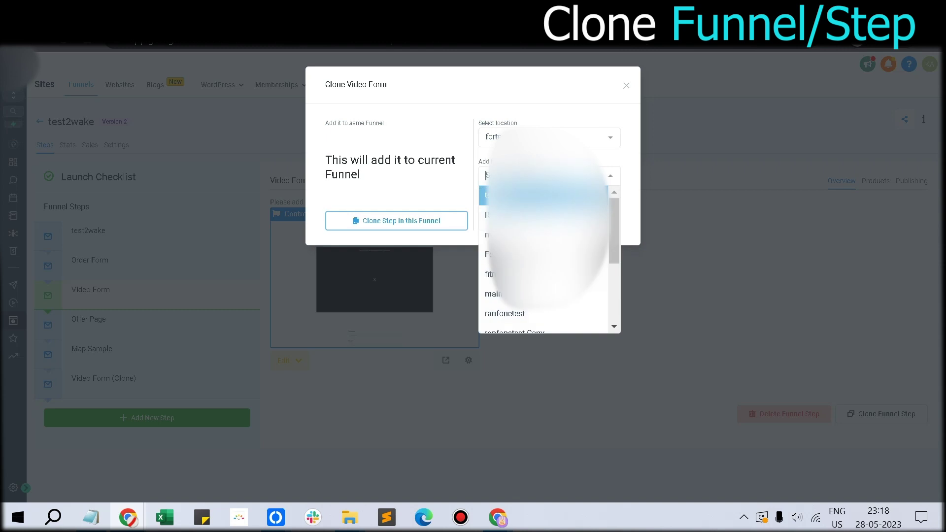
{"action": "left_click", "coordinate": [545, 215]}
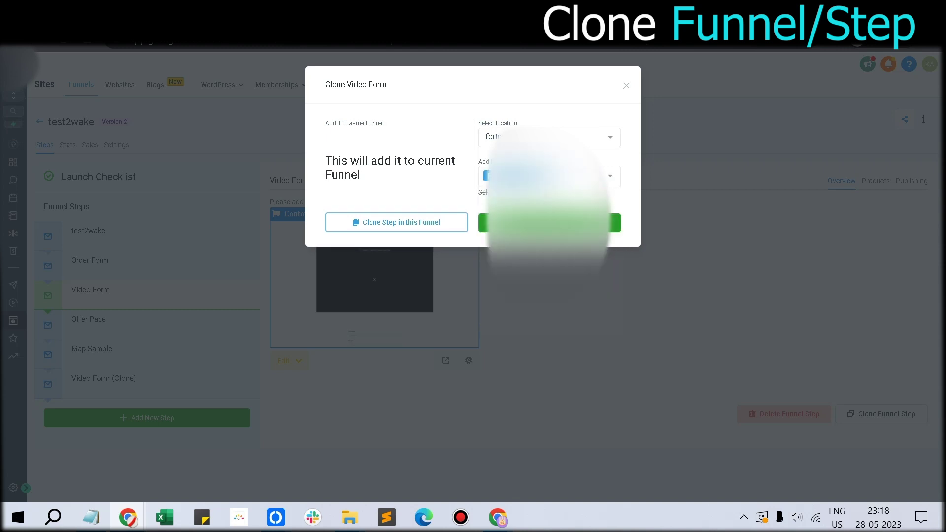
{"action": "left_click", "coordinate": [549, 223]}
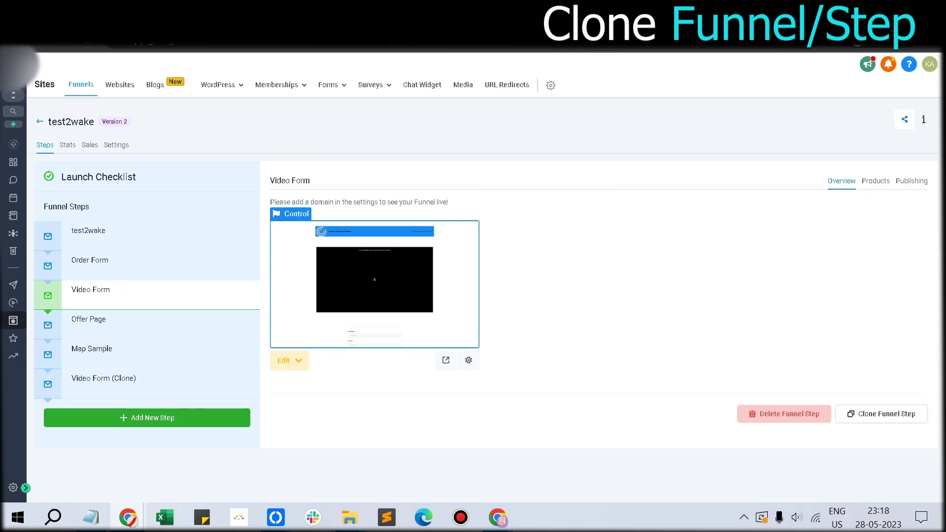
{"action": "left_click", "coordinate": [40, 122]}
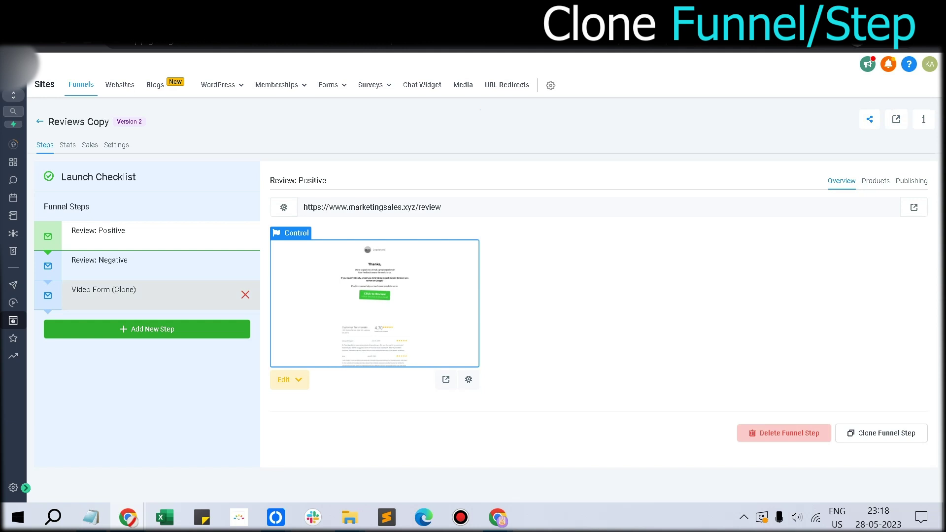
Step: Preview the Video Form (Clone) step in the Reviews Copy funnel and look through the live page from start to end
{"action": "left_click", "coordinate": [129, 293]}
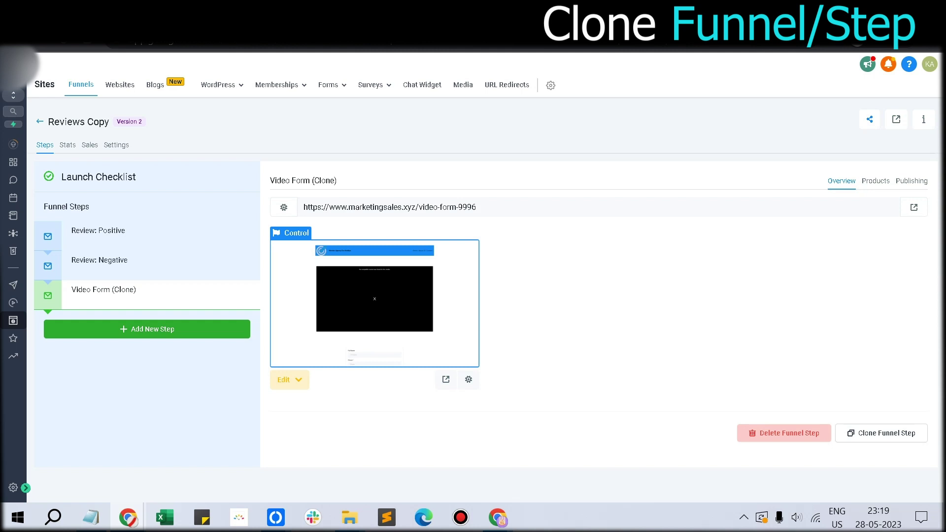
{"action": "left_click", "coordinate": [446, 379]}
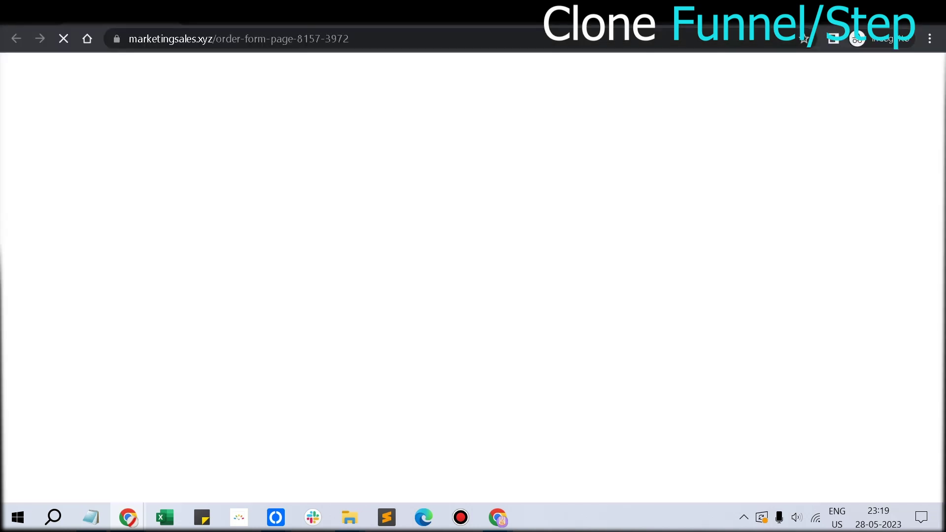
{"action": "scroll", "coordinate": [468, 277], "scroll_direction": "down", "scroll_amount": 4}
{"action": "scroll", "coordinate": [473, 276], "scroll_direction": "down", "scroll_amount": 15}
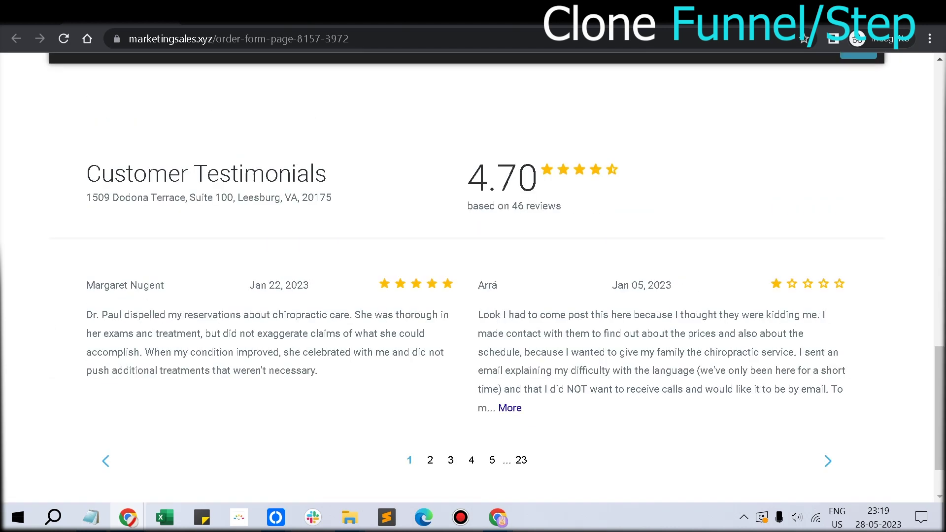
{"action": "scroll", "coordinate": [473, 276], "scroll_direction": "up", "scroll_amount": 20}
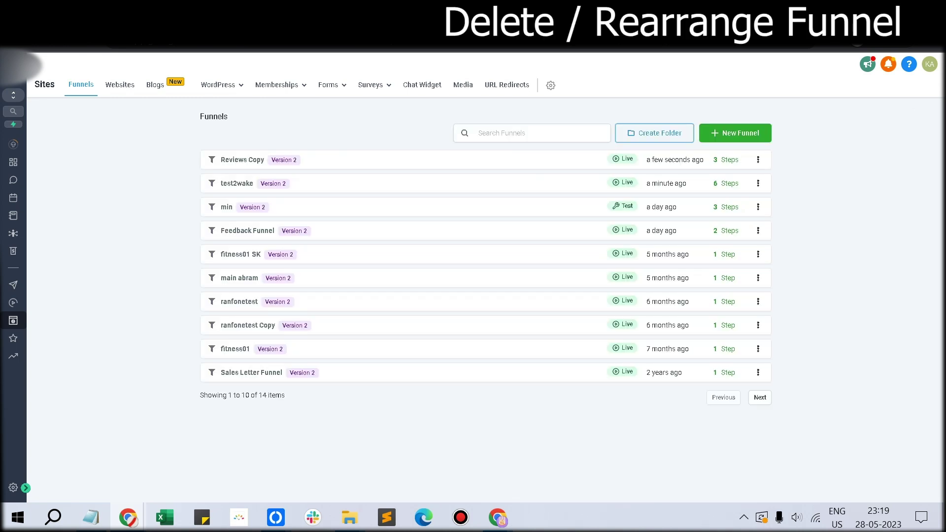
Step: Delete the Video Form (Clone) step from the test2wake funnel, confirming with DELETE
{"action": "left_click", "coordinate": [236, 184]}
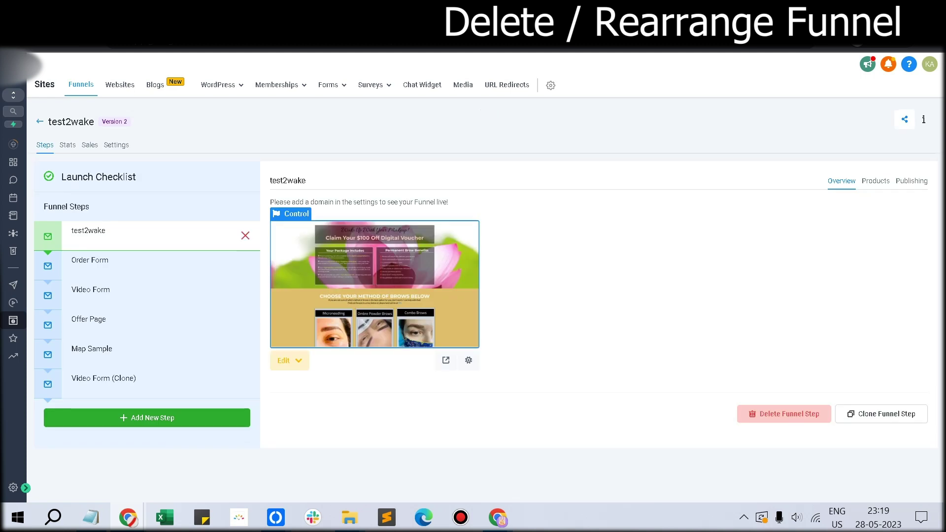
{"action": "left_click", "coordinate": [143, 383]}
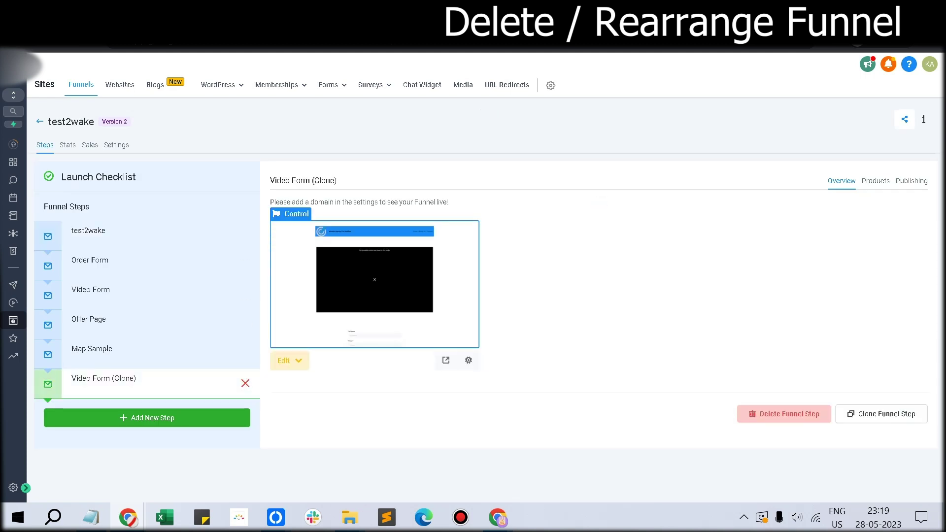
{"action": "left_click", "coordinate": [784, 414]}
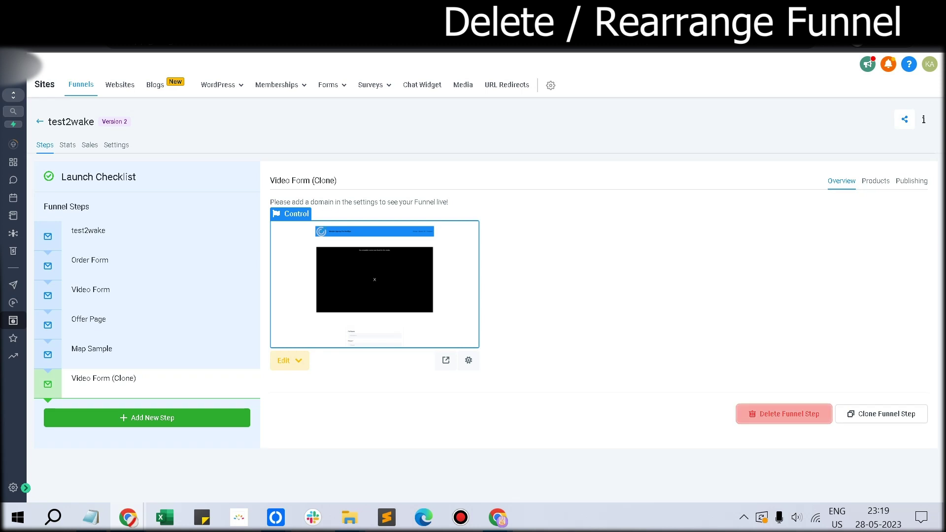
{"action": "type", "text": "D"}
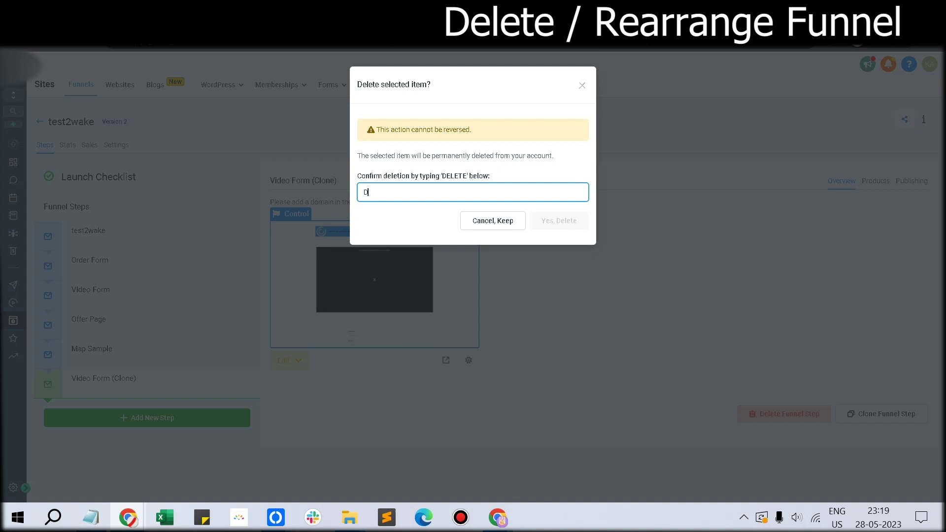
{"action": "type", "text": "eleELETE"}
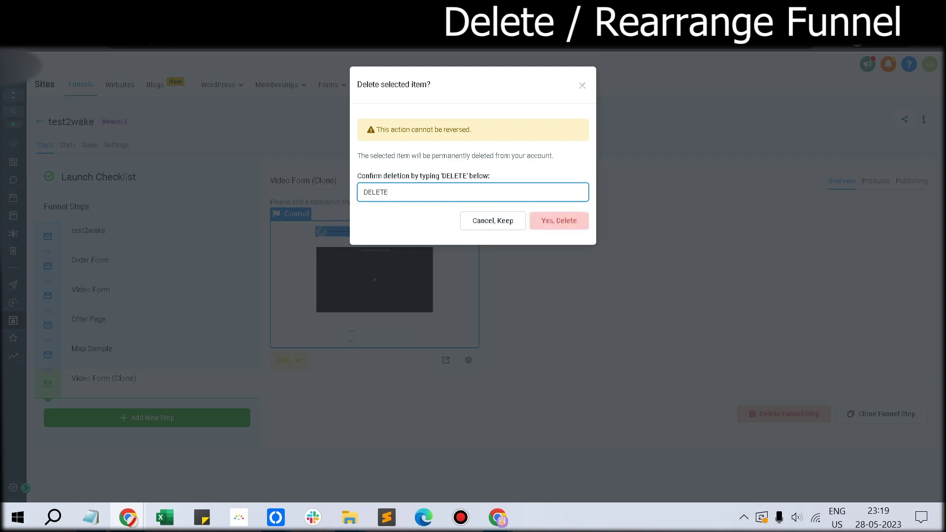
{"action": "left_click", "coordinate": [558, 221]}
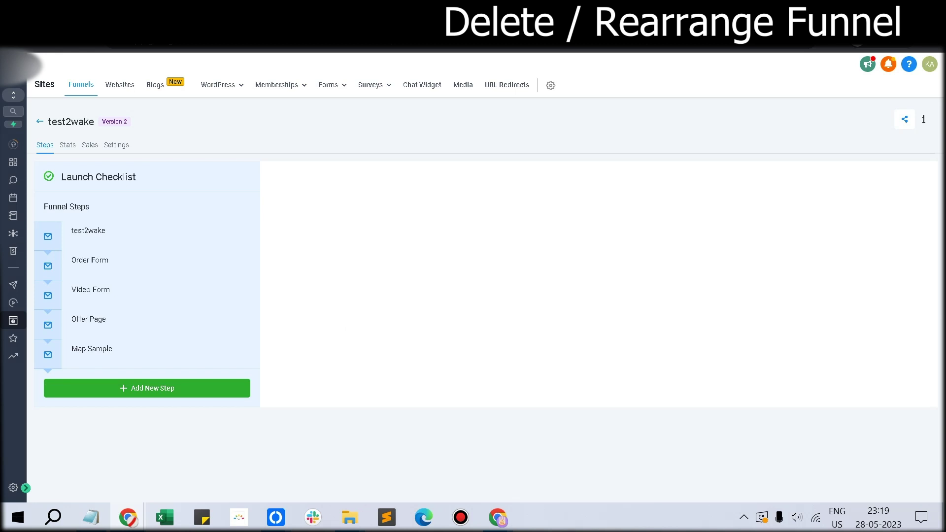
Step: Rearrange the test2wake funnel steps so that Video Form comes after Offer Page, and select Video Form
{"action": "mouse_move", "coordinate": [91, 348]}
{"action": "left_mouse_down"}
{"action": "mouse_move", "coordinate": [95, 289]}
{"action": "mouse_move", "coordinate": [80, 338]}
{"action": "mouse_move", "coordinate": [89, 279]}
{"action": "mouse_move", "coordinate": [91, 348]}
{"action": "left_mouse_up"}
{"action": "left_click_drag", "start_coordinate": [89, 319], "coordinate": [82, 293]}
{"action": "left_click", "coordinate": [90, 323]}
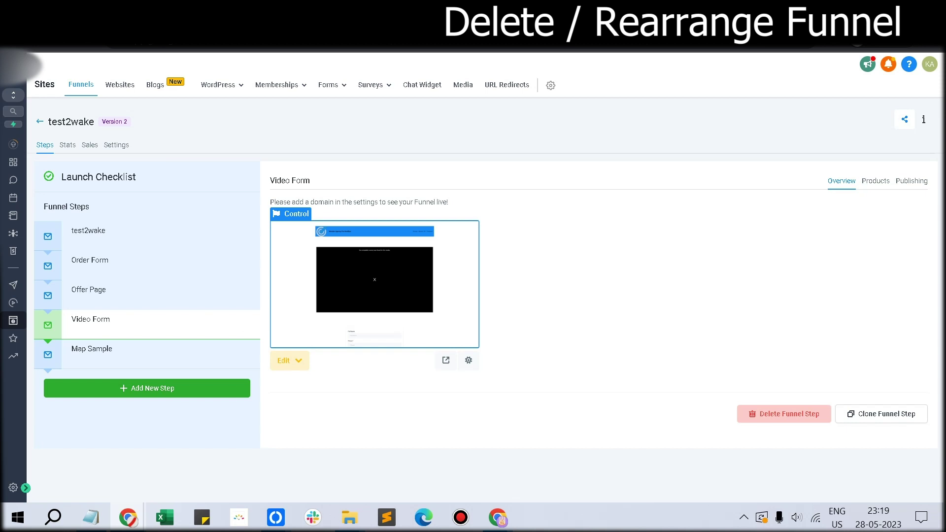
Step: Edit the Video Form page and set its survey's redirect action to Go to Next step
{"action": "left_click", "coordinate": [290, 361]}
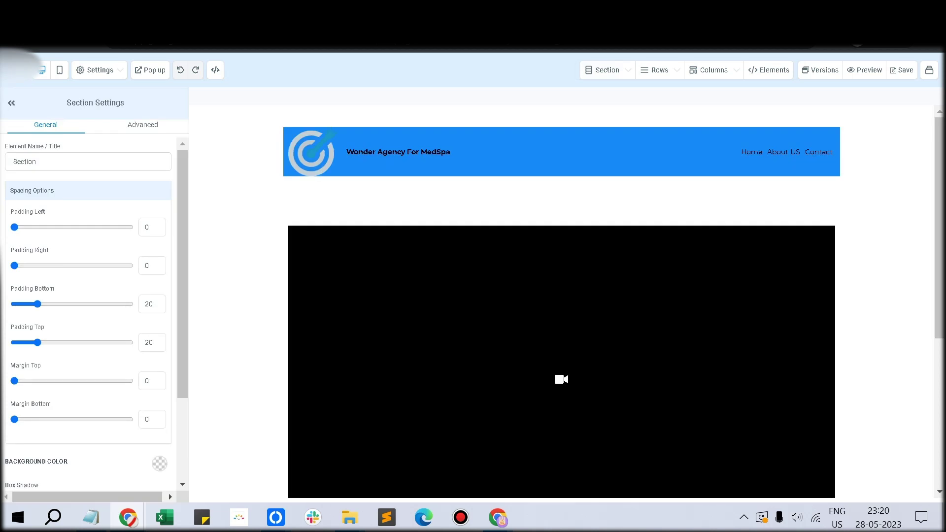
{"action": "scroll", "coordinate": [562, 377], "scroll_direction": "down", "scroll_amount": 9}
{"action": "left_click", "coordinate": [562, 377]}
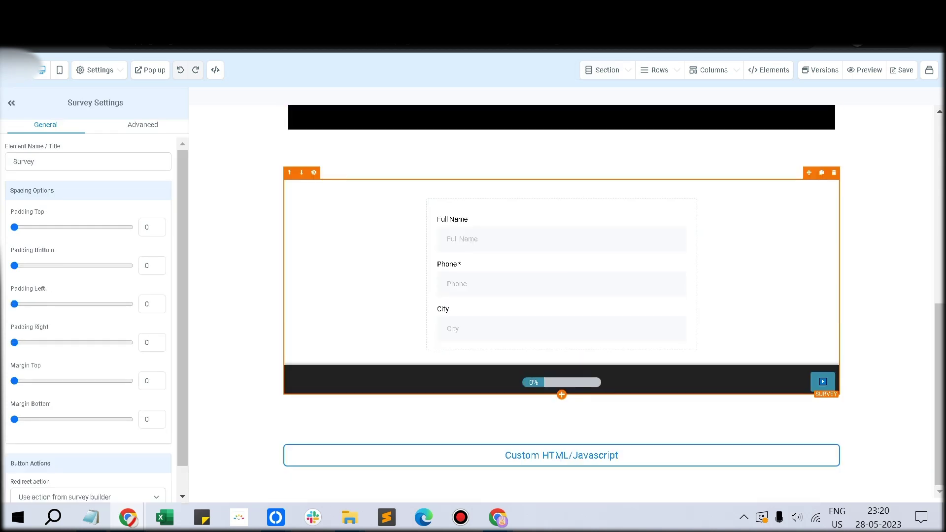
{"action": "scroll", "coordinate": [88, 321], "scroll_direction": "down", "scroll_amount": 2}
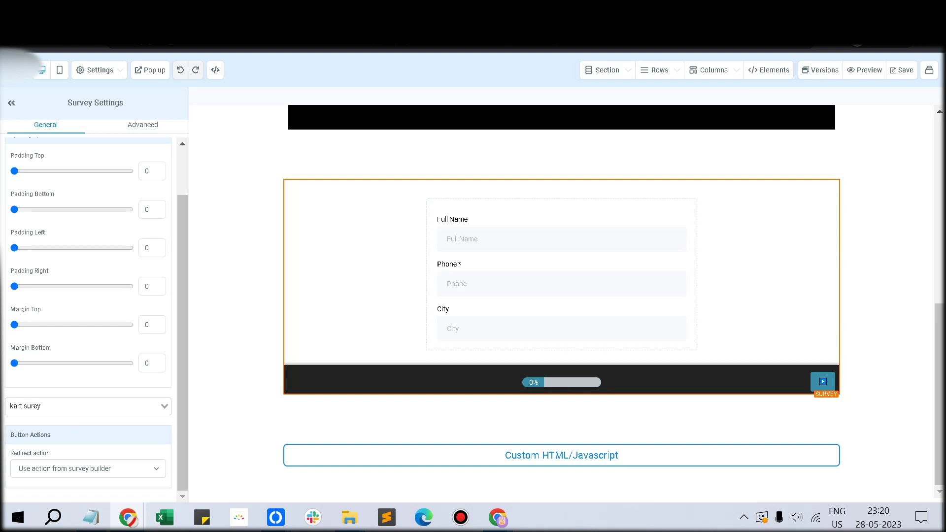
{"action": "left_click", "coordinate": [89, 469]}
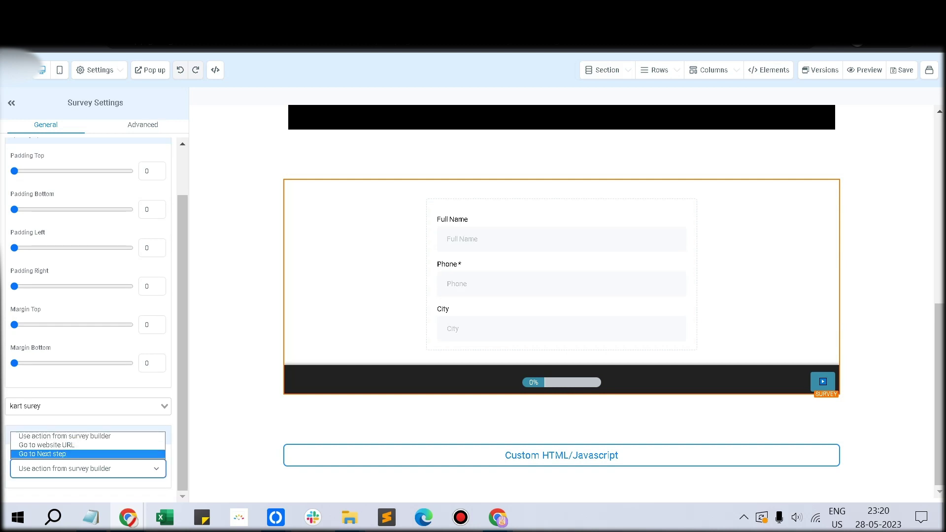
{"action": "left_click", "coordinate": [54, 454]}
Step: Set the survey's redirect action to Go to website URL, paste the copied app.gohighlevel.com preview link, and enable Open in New Tab
{"action": "left_click", "coordinate": [74, 469]}
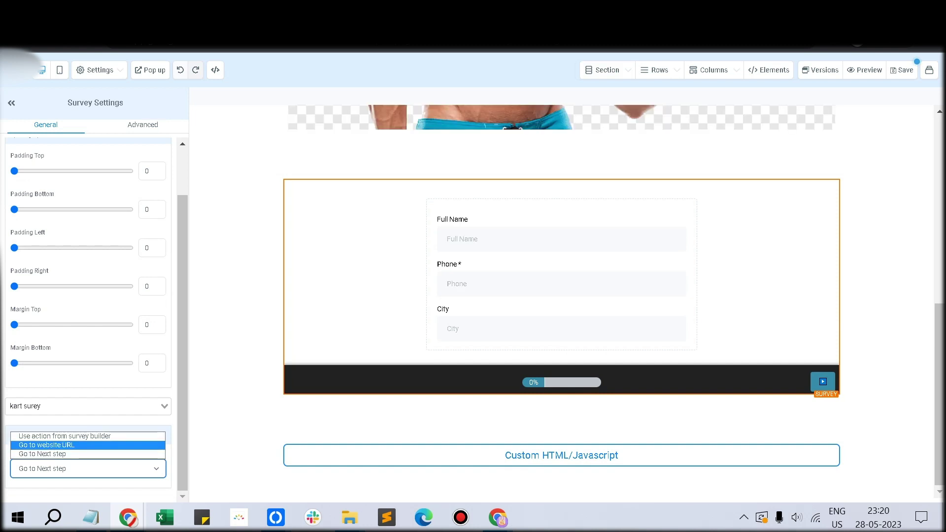
{"action": "key", "text": "Return"}
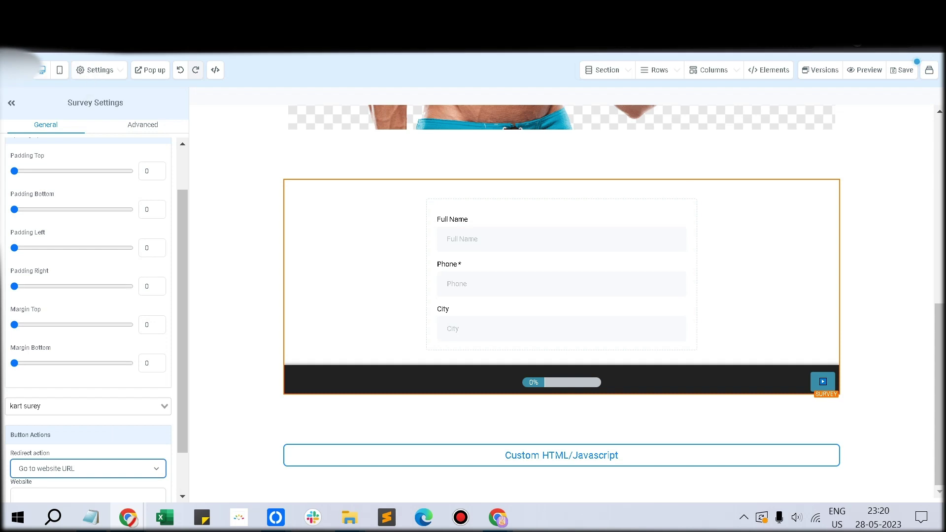
{"action": "left_click", "coordinate": [88, 445]}
{"action": "key", "text": "ctrl+v"}
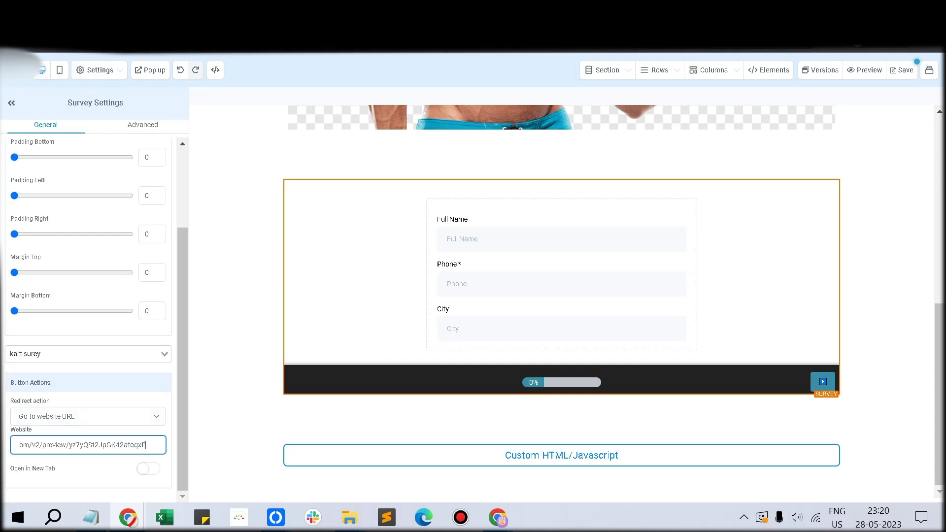
{"action": "left_click", "coordinate": [148, 469]}
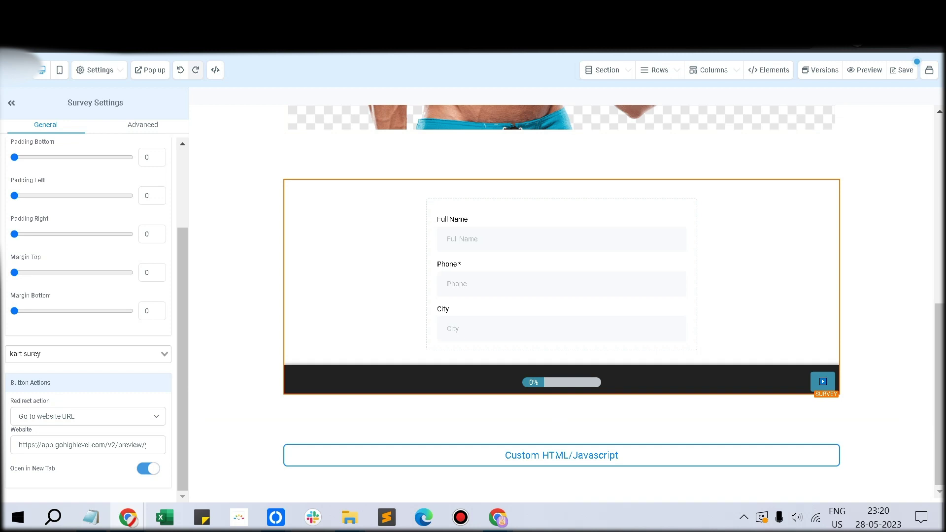
Step: Save the page, dismiss the SEO meta data form without updating it, and review the survey's redirect link
{"action": "left_click", "coordinate": [903, 70]}
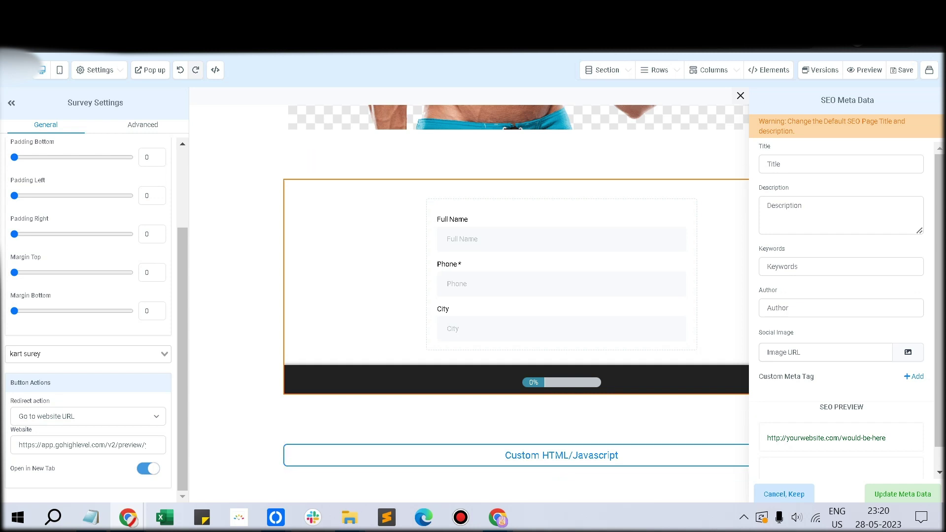
{"action": "left_click", "coordinate": [784, 494]}
{"action": "left_click_drag", "start_coordinate": [100, 445], "coordinate": [136, 445]}
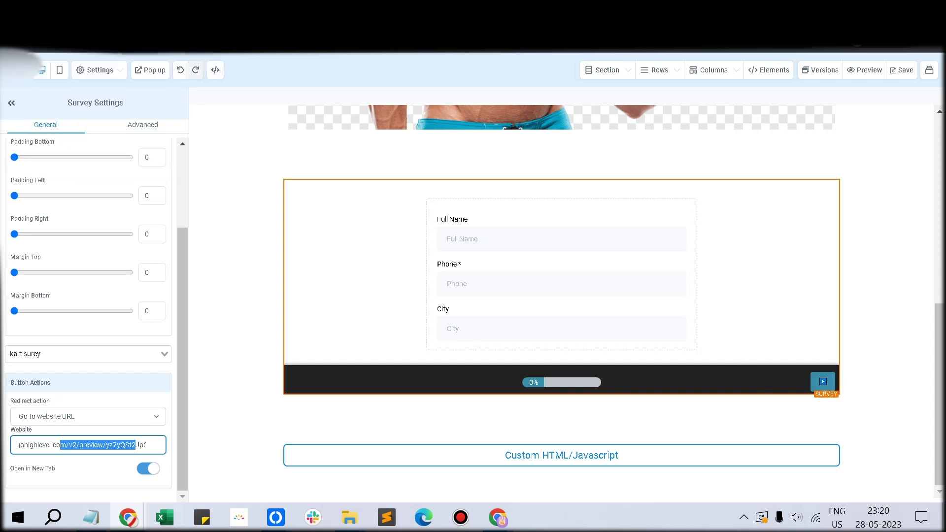
{"action": "key", "text": "Tab"}
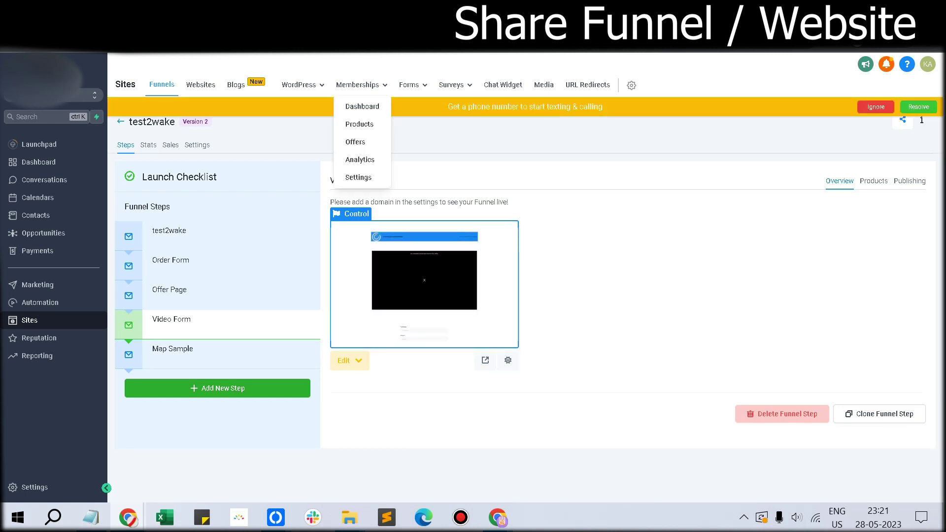
Step: Ignore the phone number notice and copy the test2wake funnel's share link with access for Anyone with the link
{"action": "left_click", "coordinate": [876, 107]}
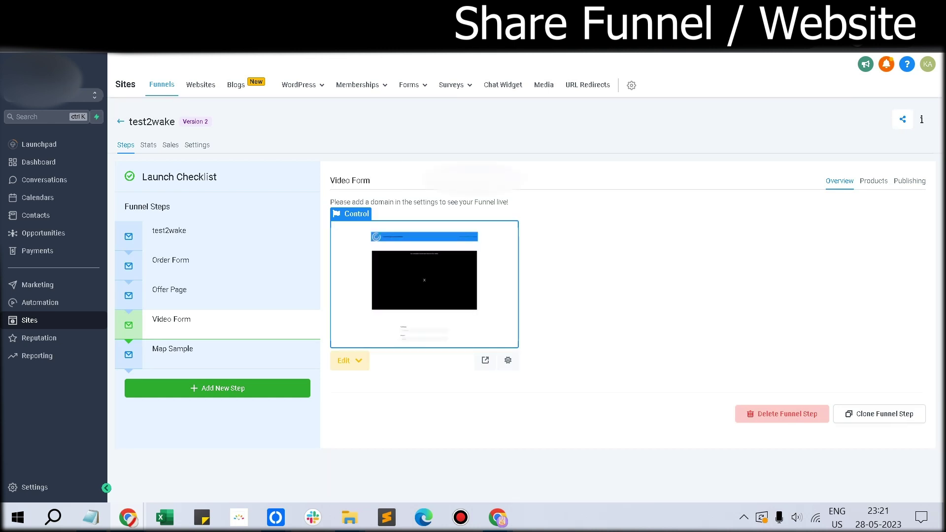
{"action": "left_click", "coordinate": [902, 119]}
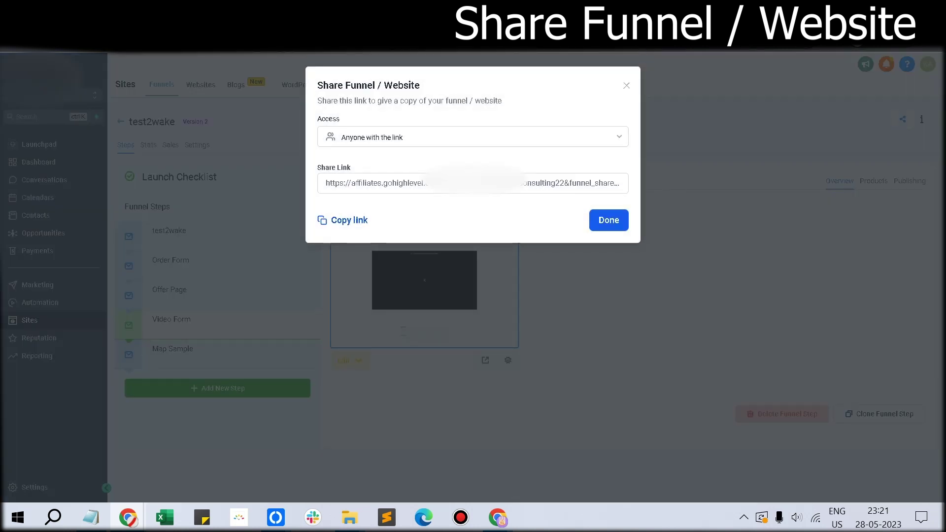
{"action": "left_click", "coordinate": [473, 137]}
{"action": "left_click", "coordinate": [473, 137]}
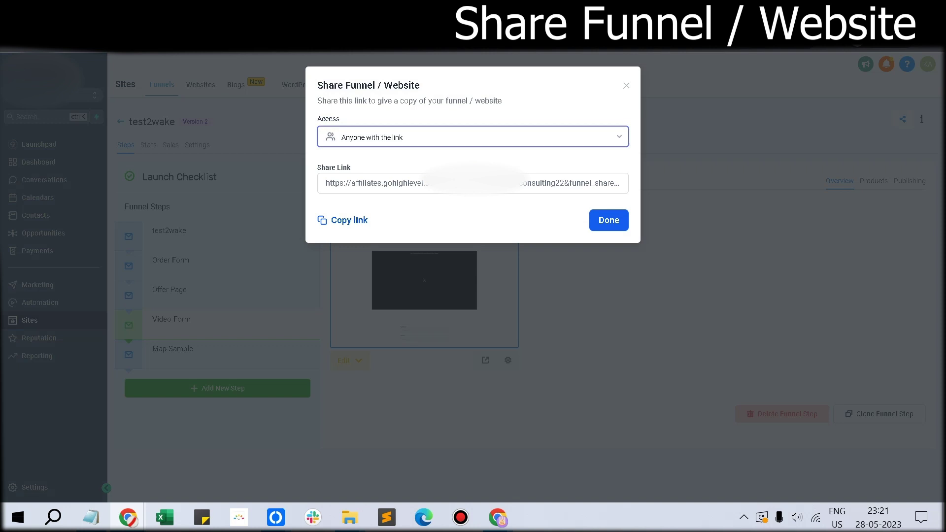
{"action": "left_click", "coordinate": [349, 220]}
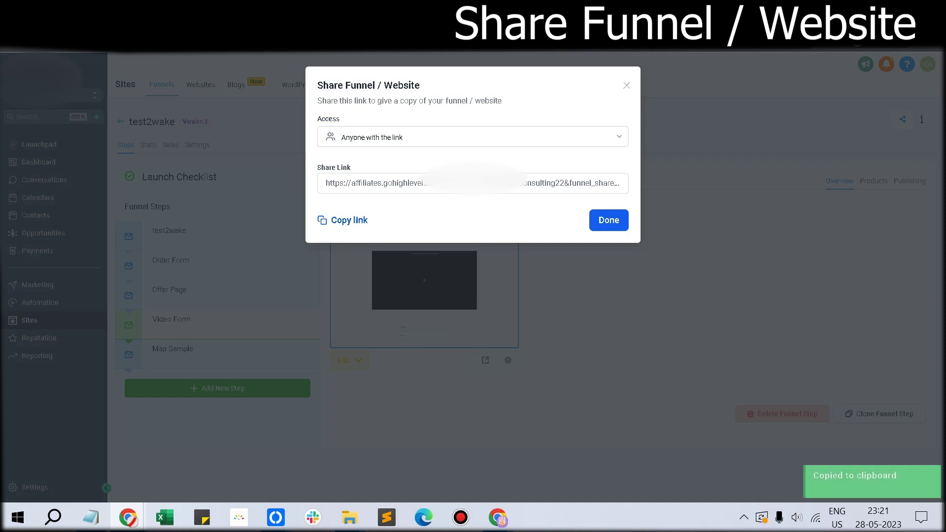
{"action": "left_click", "coordinate": [609, 220]}
Step: Open the copied test2wake share link in a new browser tab
{"action": "key", "text": "ctrl+t"}
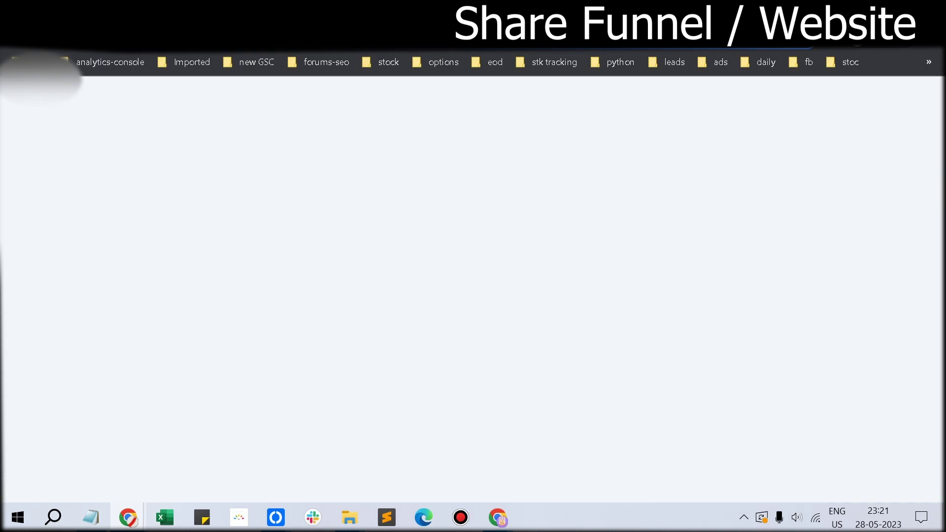
{"action": "key", "text": "ctrl+w"}
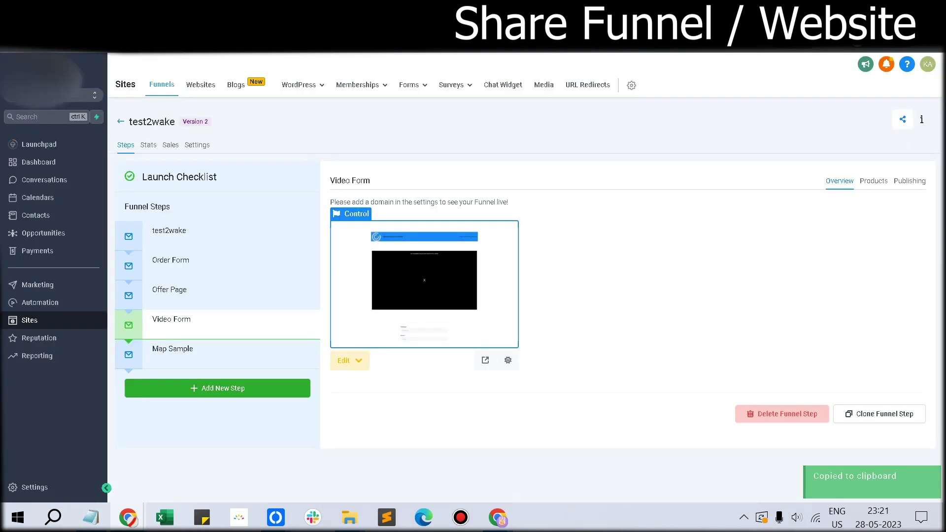
{"action": "left_click", "coordinate": [903, 119]}
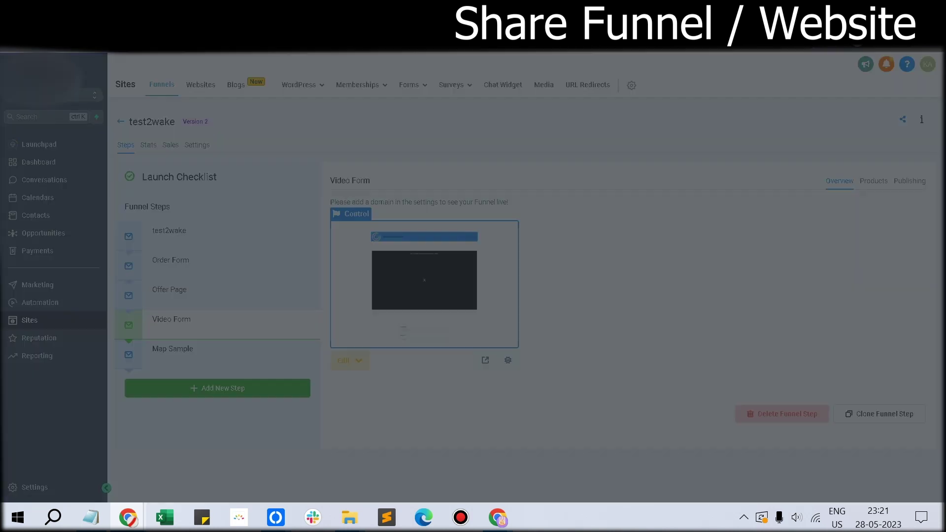
{"action": "key", "text": "ctrl+t"}
{"action": "right_click", "coordinate": [544, 35]}
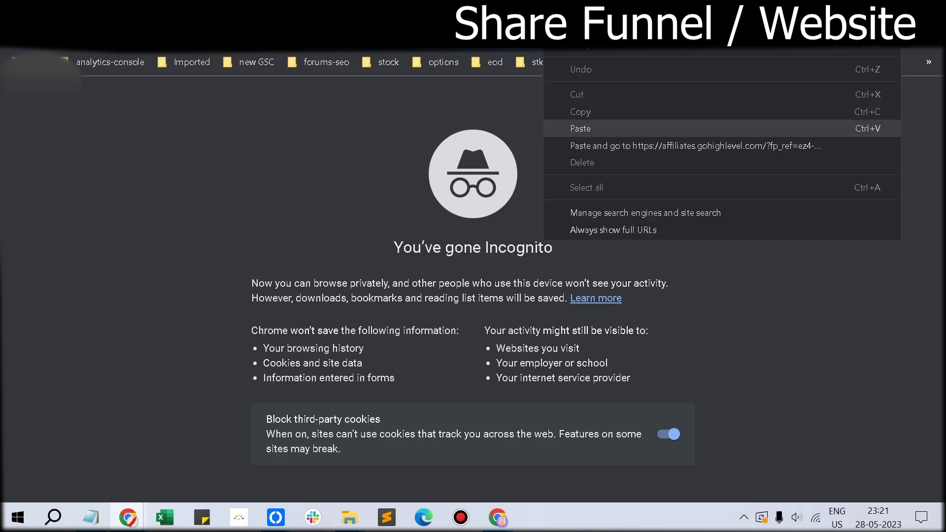
{"action": "left_click", "coordinate": [611, 145]}
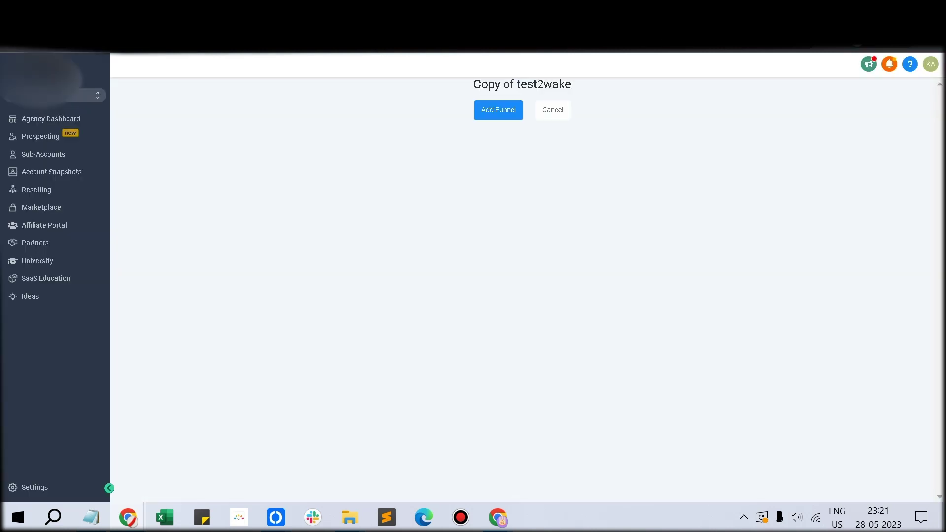
Step: Add the shared funnel to the selected location as test2wake Copy, and return to the funnels list to check it
{"action": "left_click", "coordinate": [499, 111]}
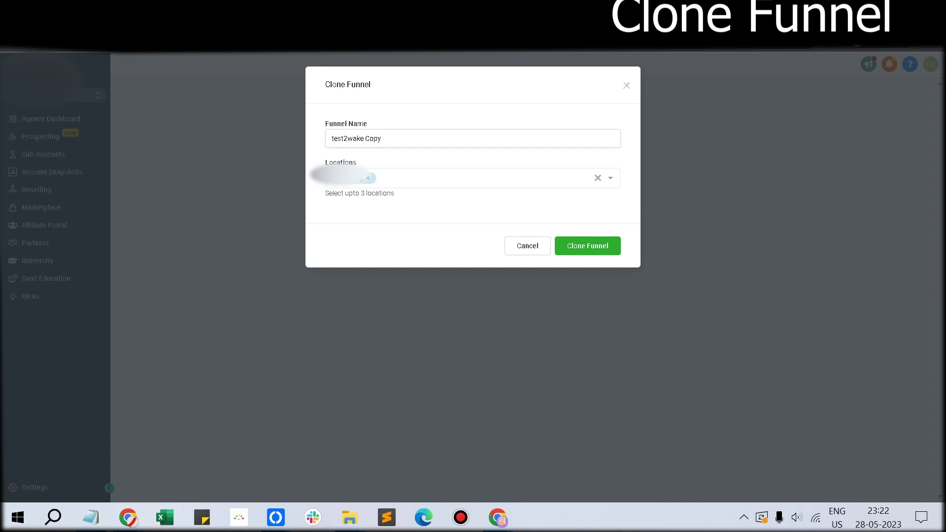
{"action": "left_click", "coordinate": [588, 246]}
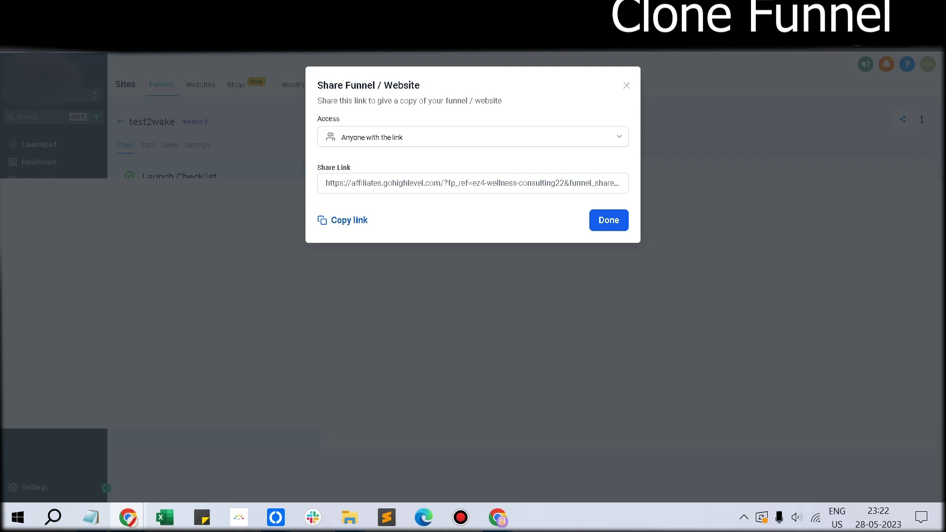
{"action": "key", "text": "Escape"}
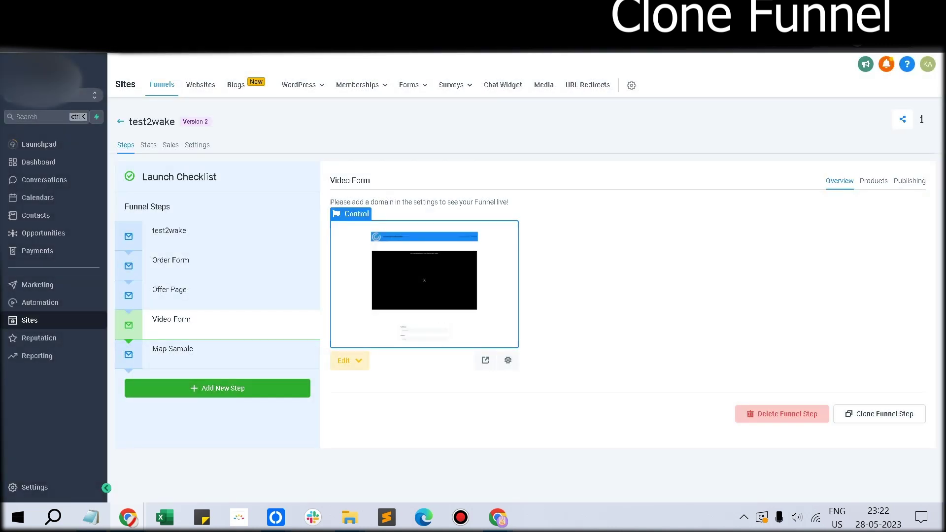
{"action": "key", "text": "alt+Left"}
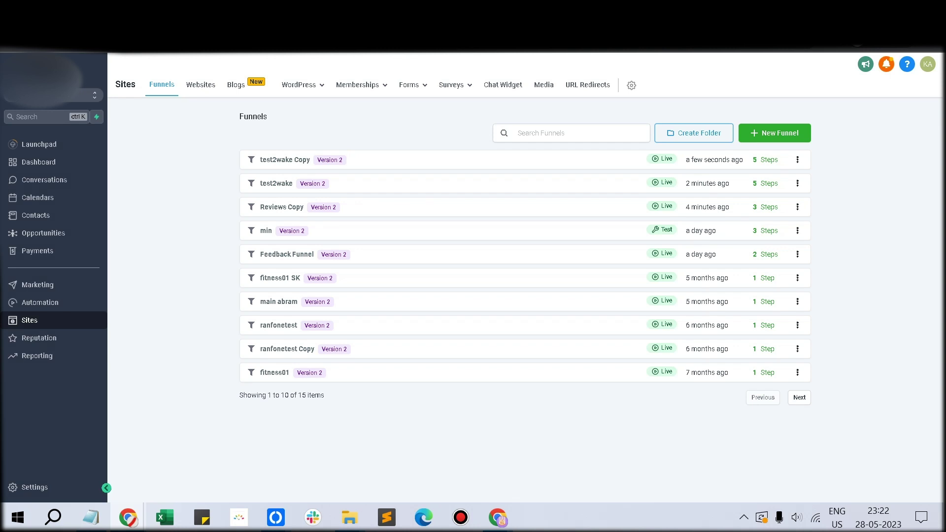
Step: Inspect the Order Form and Video Form steps of the test2wake Copy funnel, and return to the funnels list
{"action": "left_click", "coordinate": [106, 487]}
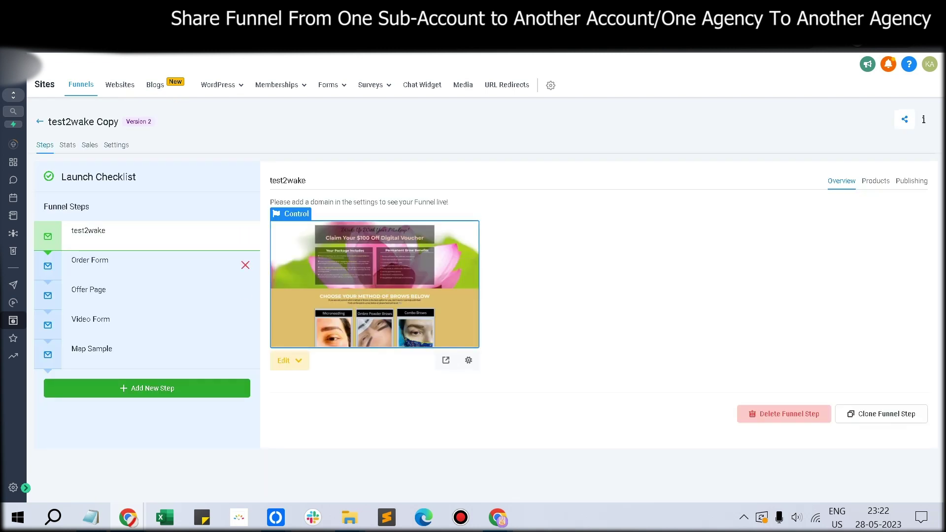
{"action": "left_click", "coordinate": [113, 263]}
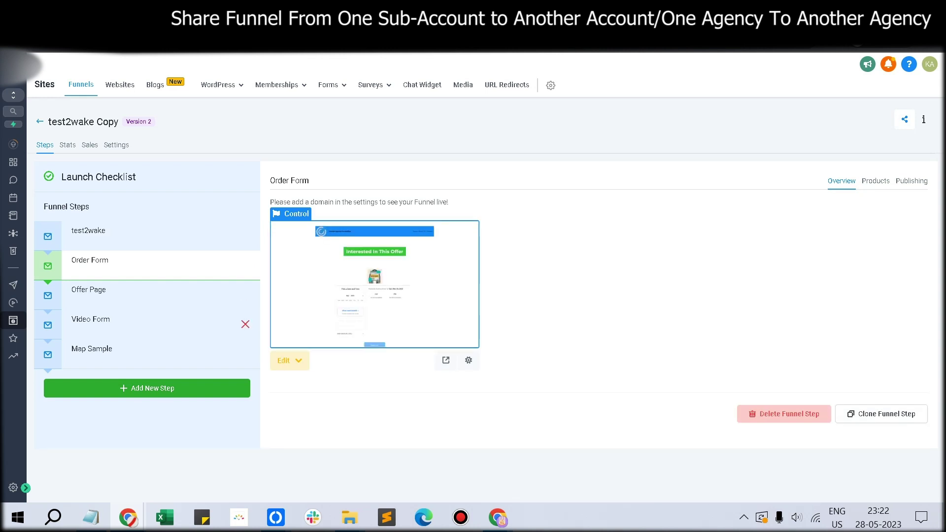
{"action": "left_click", "coordinate": [113, 322]}
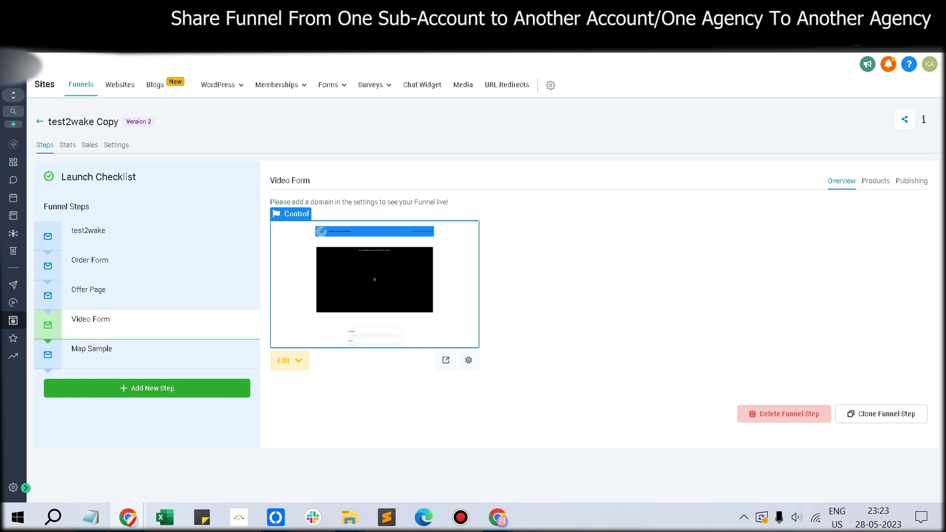
{"action": "left_click", "coordinate": [40, 121]}
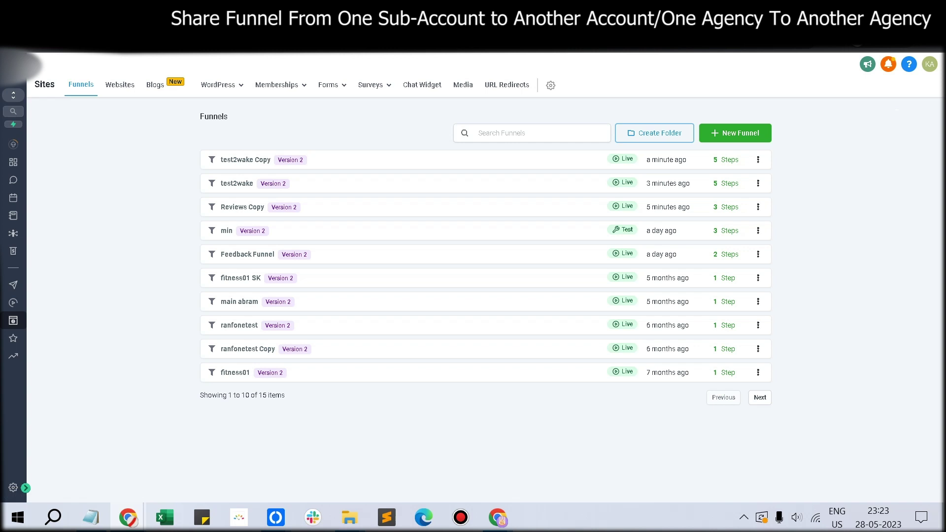
Step: Permanently delete the test2wake Copy funnel from the funnels list, confirming the deletion with DELETE
{"action": "left_click", "coordinate": [758, 183]}
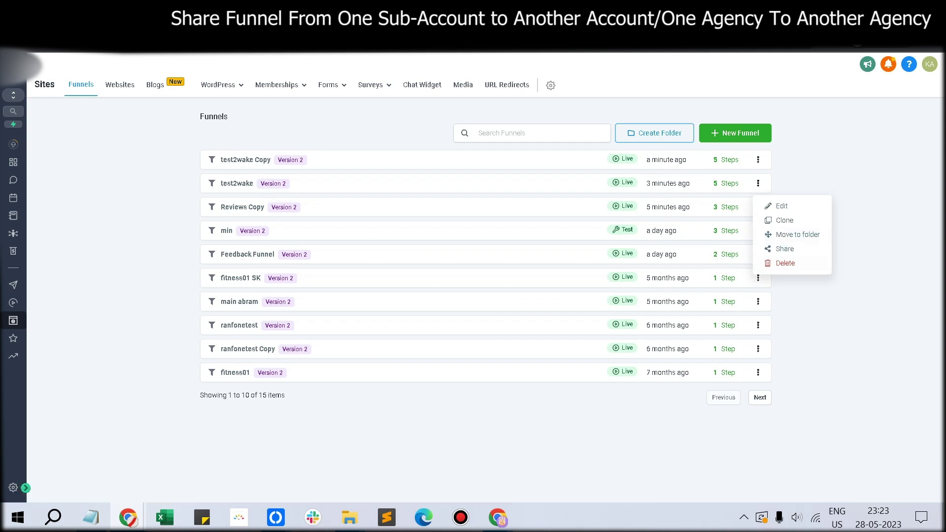
{"action": "left_click", "coordinate": [758, 160]}
{"action": "left_click", "coordinate": [785, 239]}
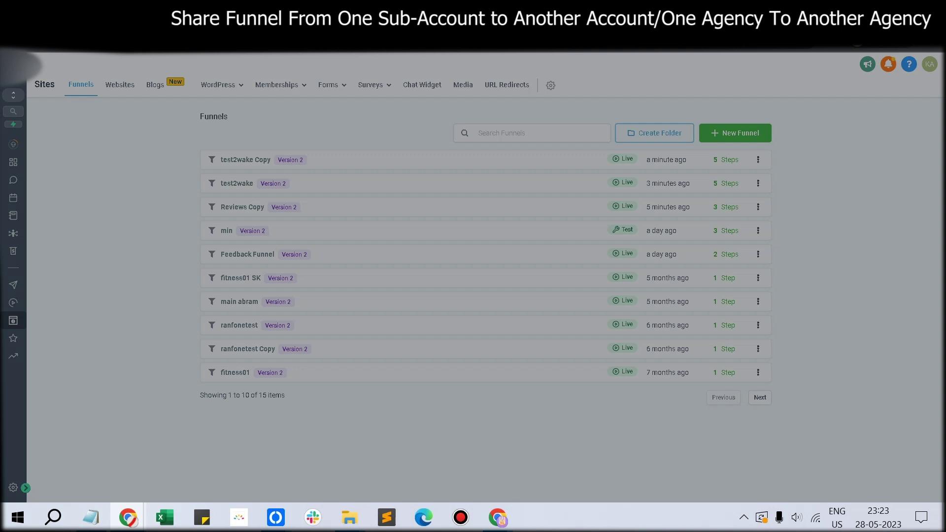
{"action": "type", "text": "DELETE"}
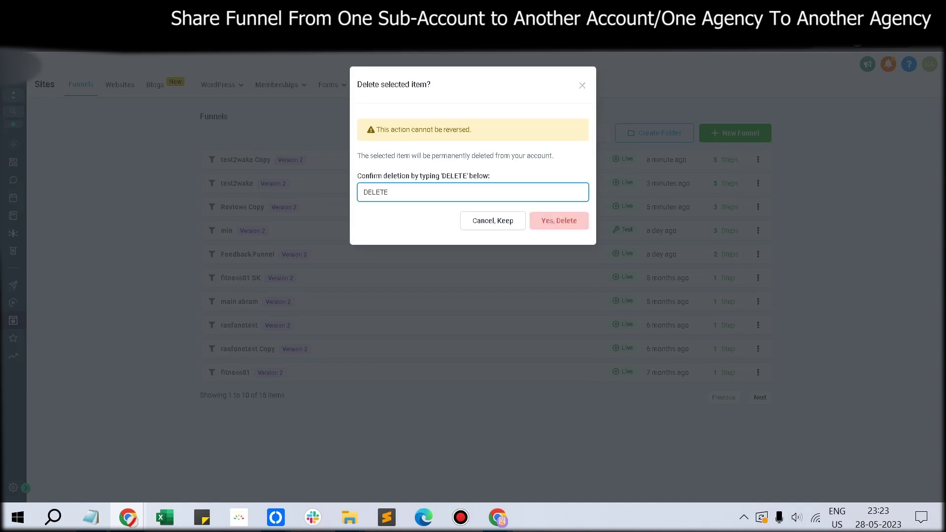
{"action": "left_click", "coordinate": [559, 221]}
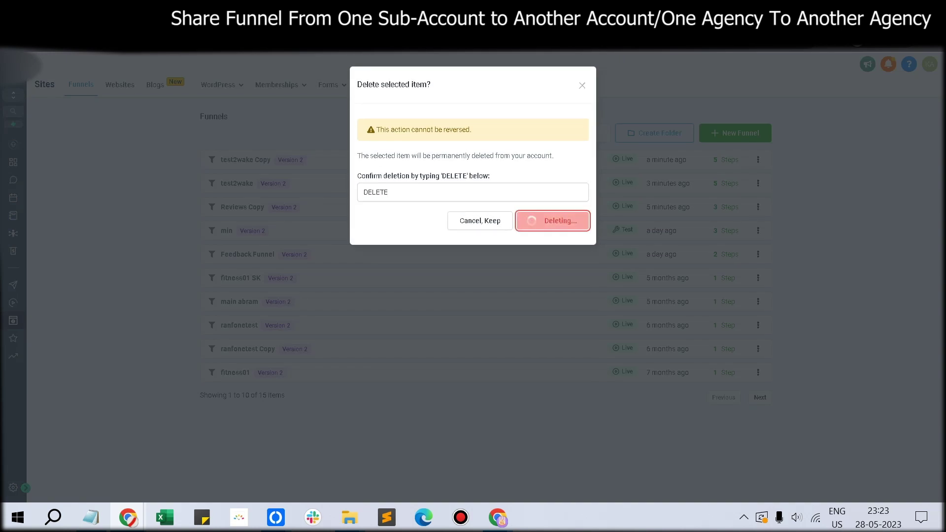